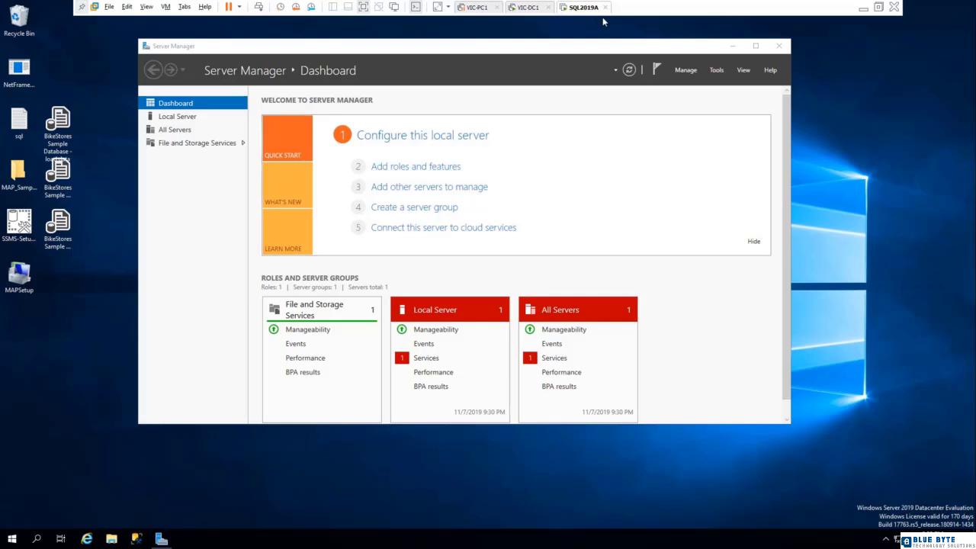
# - Open SQL Server Management Studio, connect to the SQL2019A database engine with Windows Authentication, and expand the server's Databases folder
pyautogui.click(138, 541)
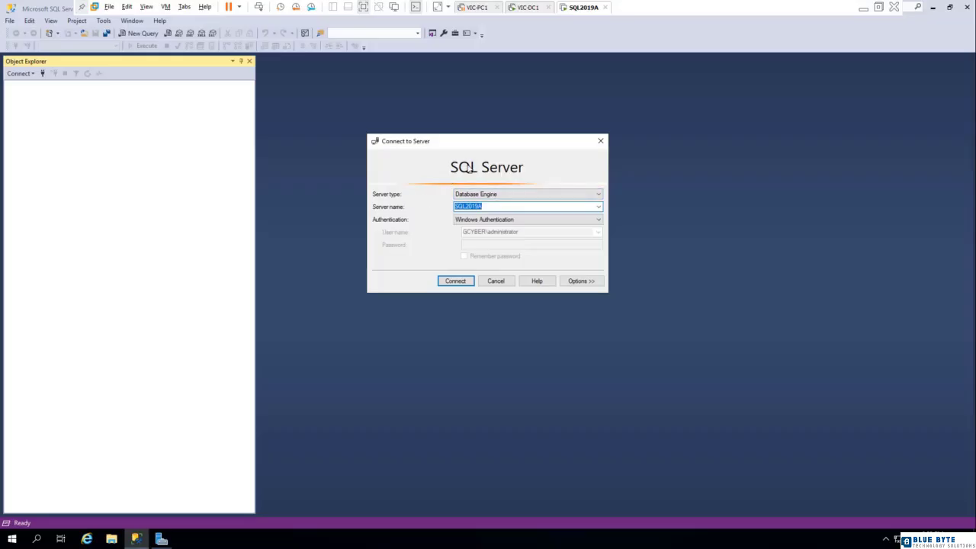
pyautogui.click(448, 280)
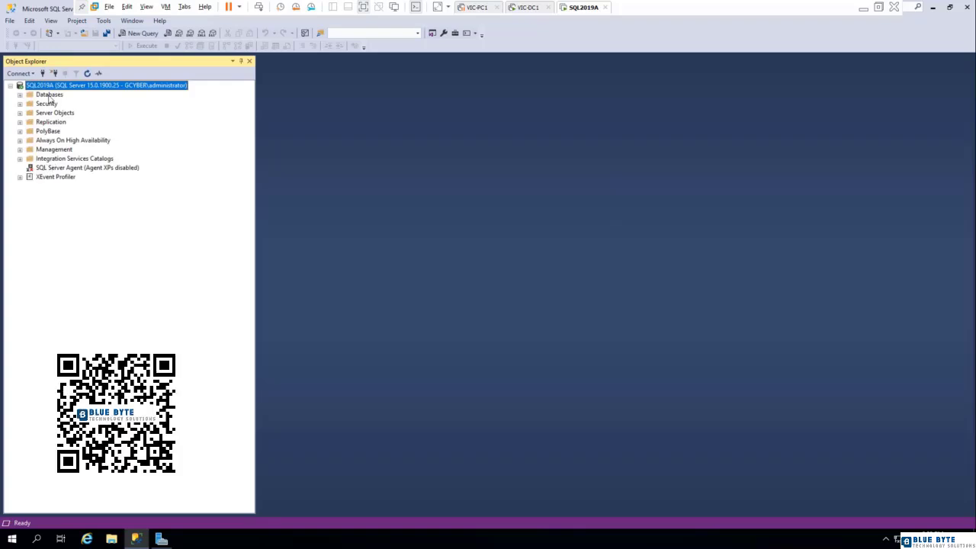
pyautogui.click(49, 96)
pyautogui.click(20, 95)
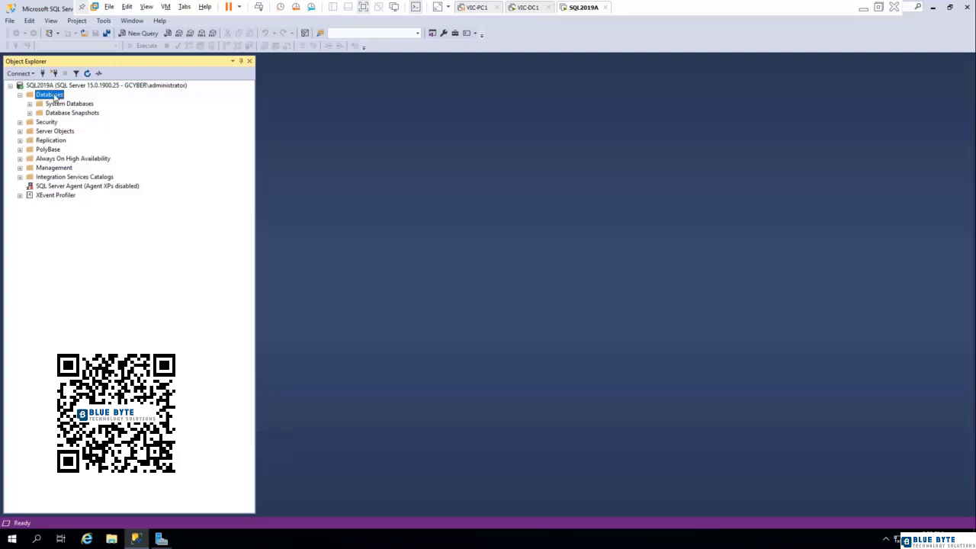
# - Create a new database named BikeStores, keeping the default owner and file settings
pyautogui.rightClick(55, 97)
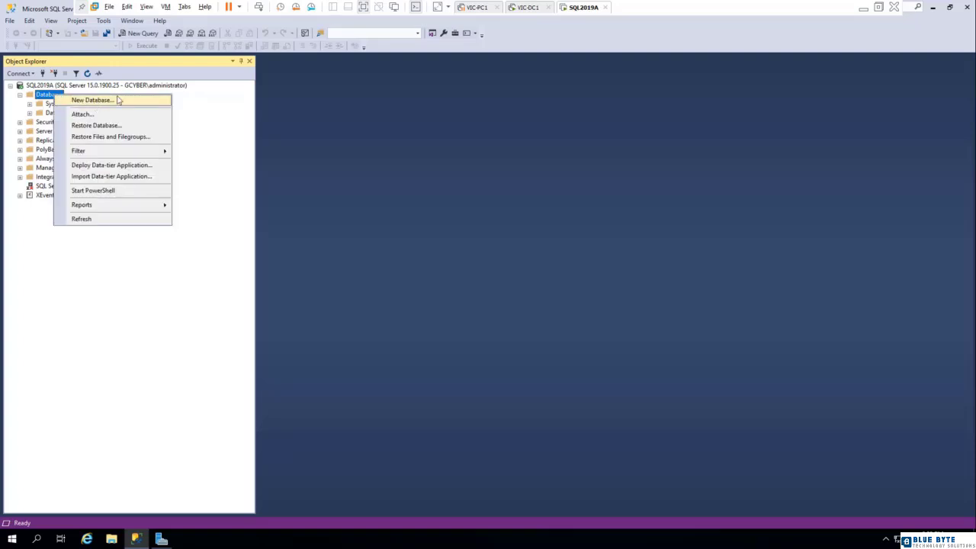
pyautogui.click(120, 100)
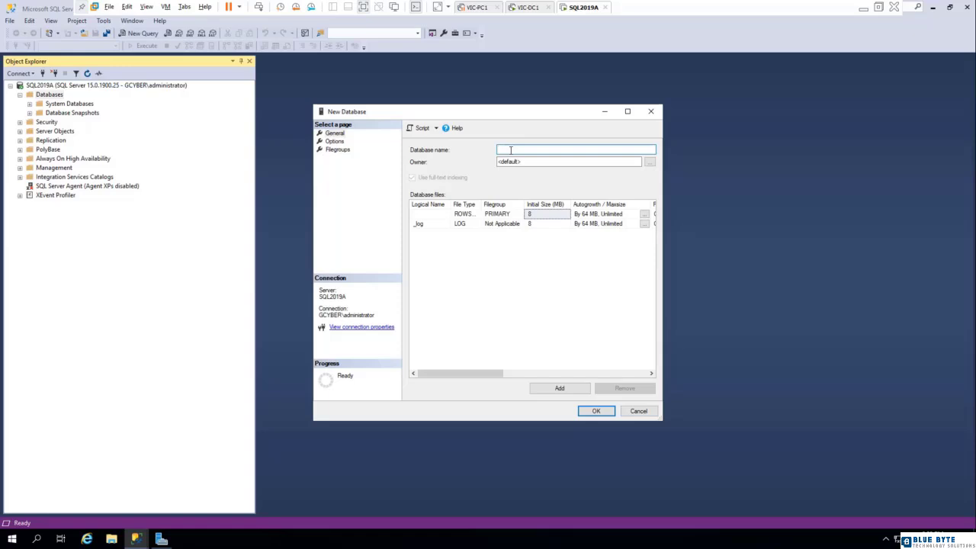
pyautogui.write('BikeStores')
pyautogui.click(458, 213)
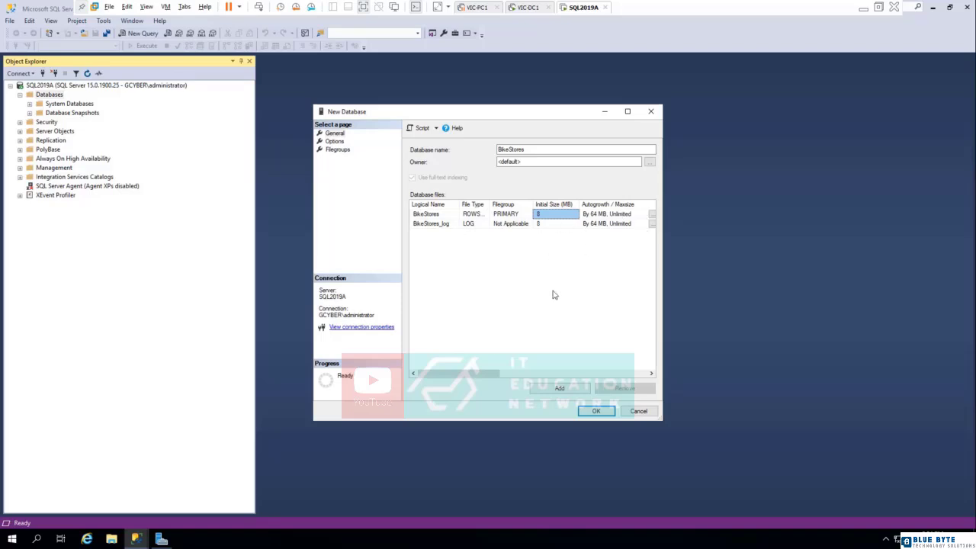
pyautogui.click(596, 412)
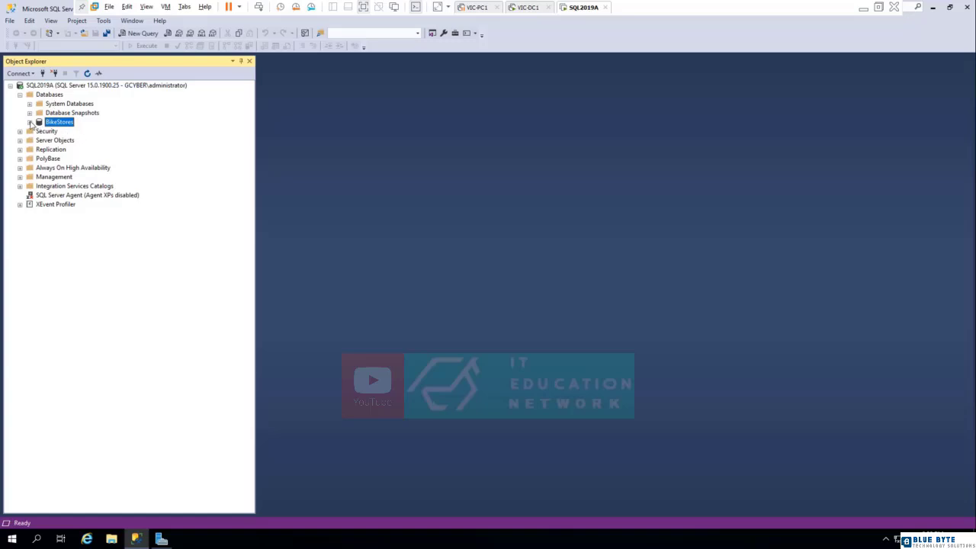
# - Examine the BikeStores database's diagrams, tables, views and external resources folders, declining to create diagram support objects
pyautogui.click(29, 123)
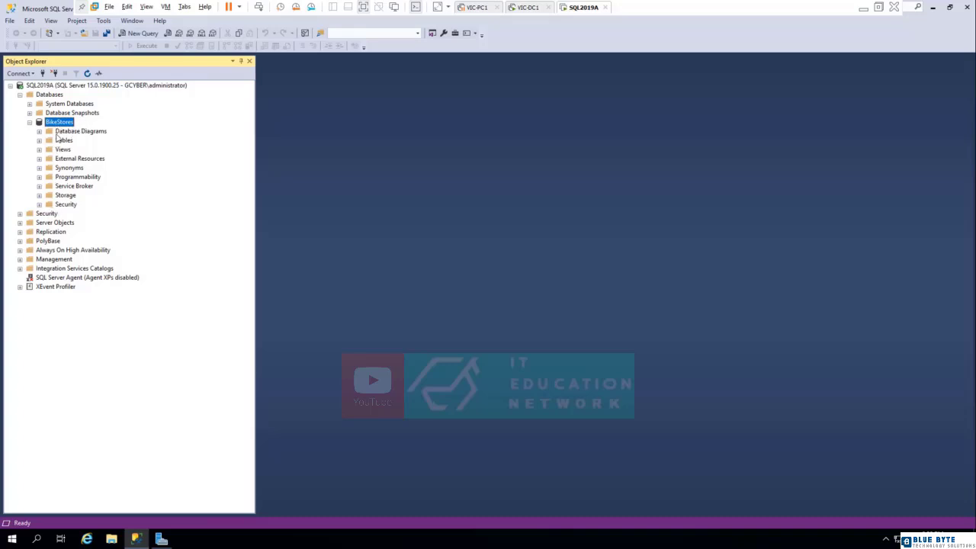
pyautogui.click(76, 131)
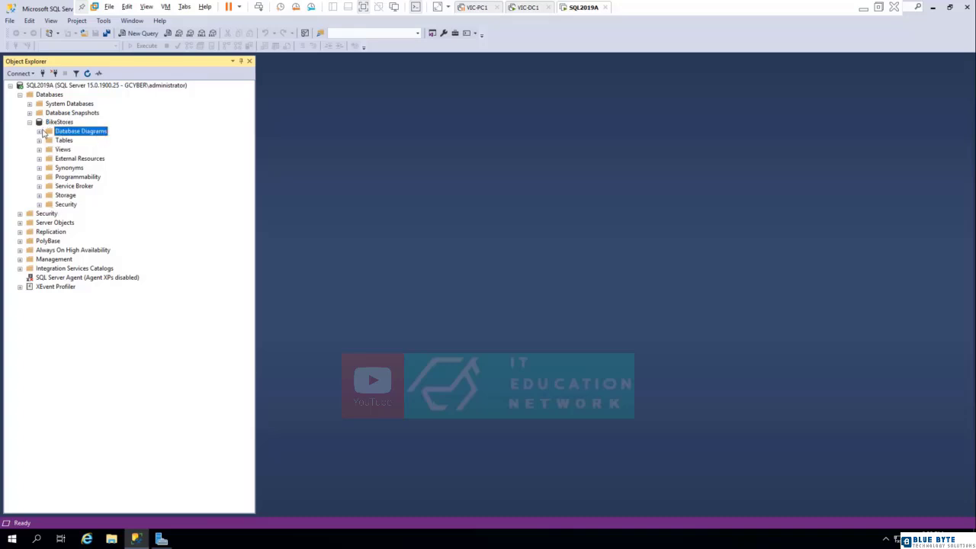
pyautogui.click(39, 131)
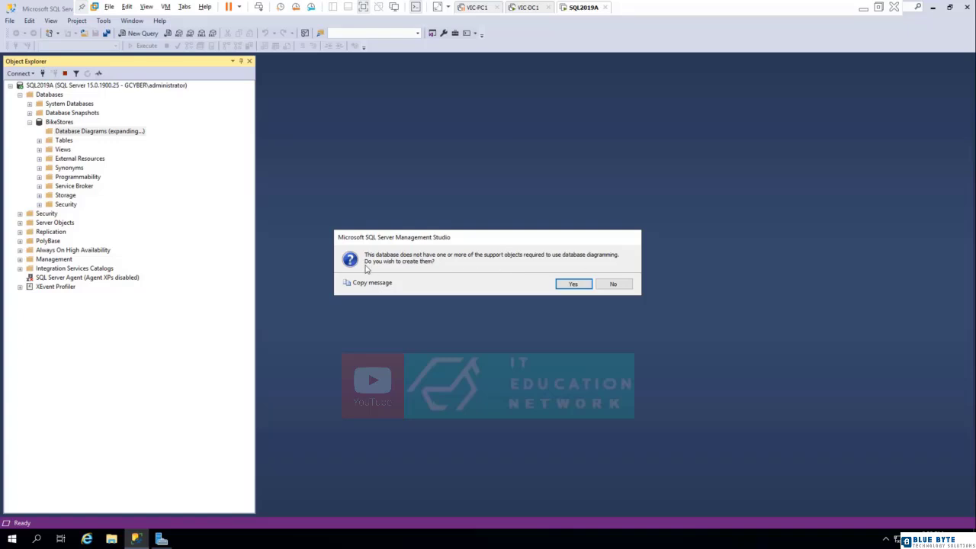
pyautogui.click(614, 284)
pyautogui.click(64, 141)
pyautogui.click(40, 140)
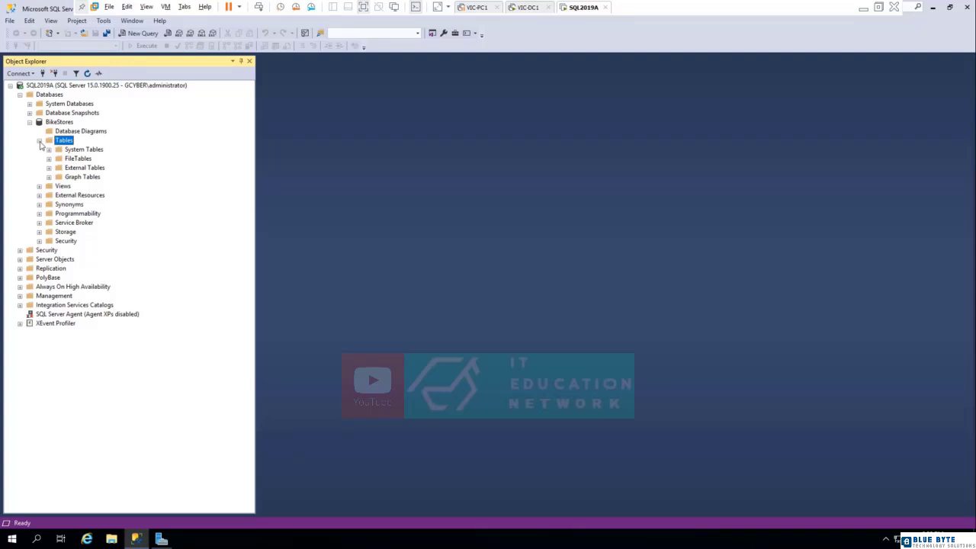
pyautogui.click(39, 142)
pyautogui.click(54, 151)
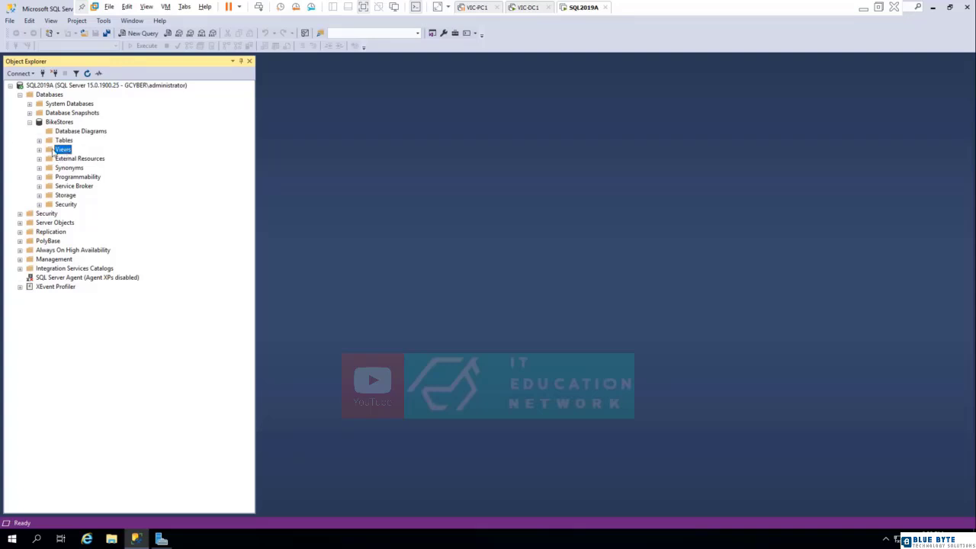
pyautogui.click(63, 160)
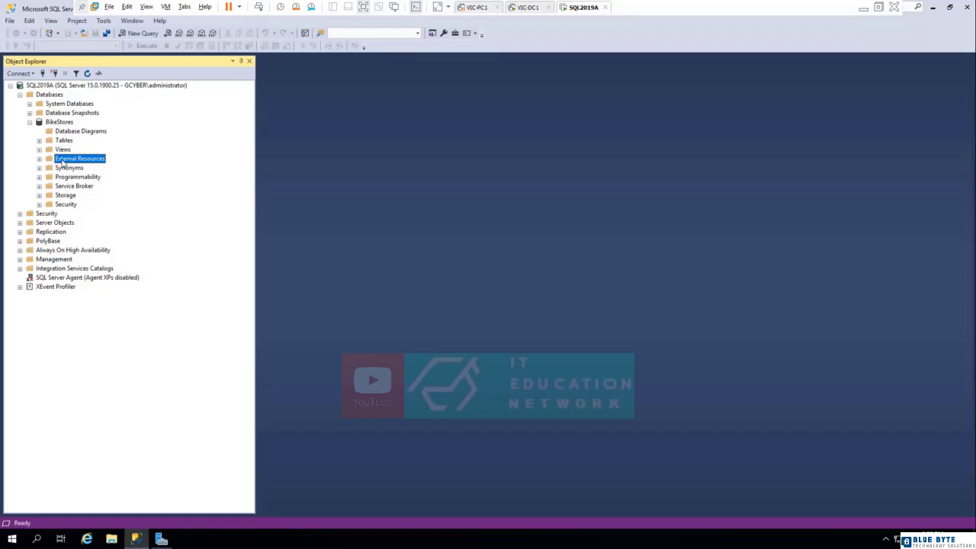
pyautogui.click(40, 160)
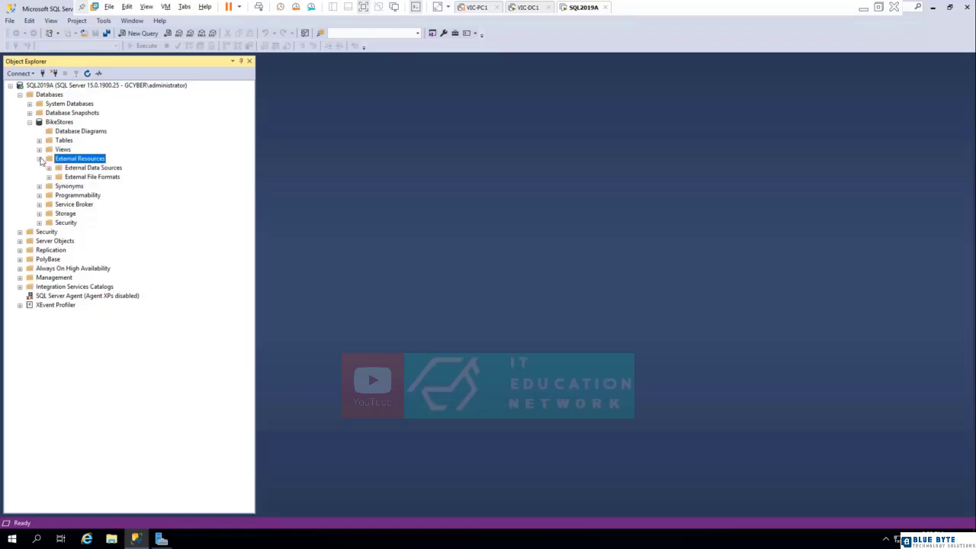
pyautogui.click(40, 160)
pyautogui.click(55, 123)
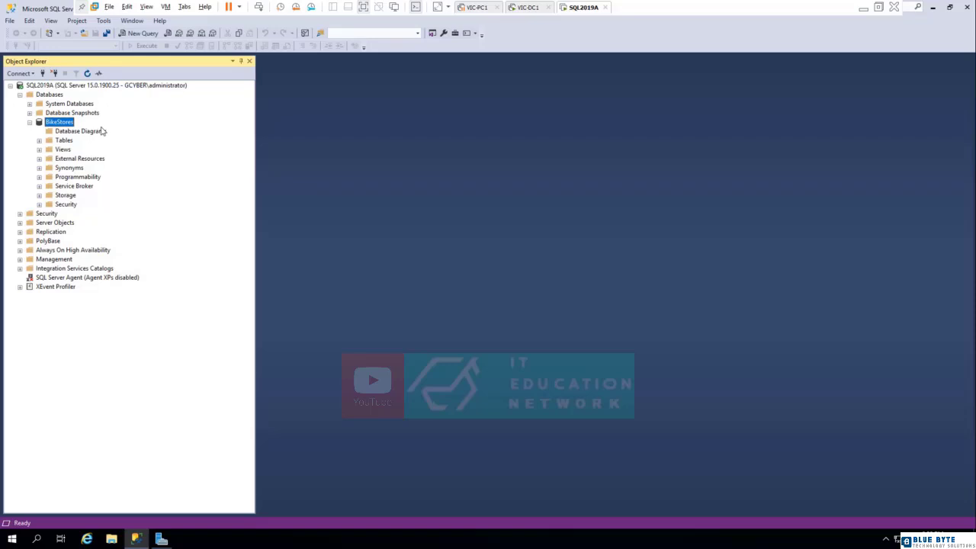
# - Open the script file "BikeStores Sample Database - create objects" from the Desktop folder
pyautogui.click(9, 21)
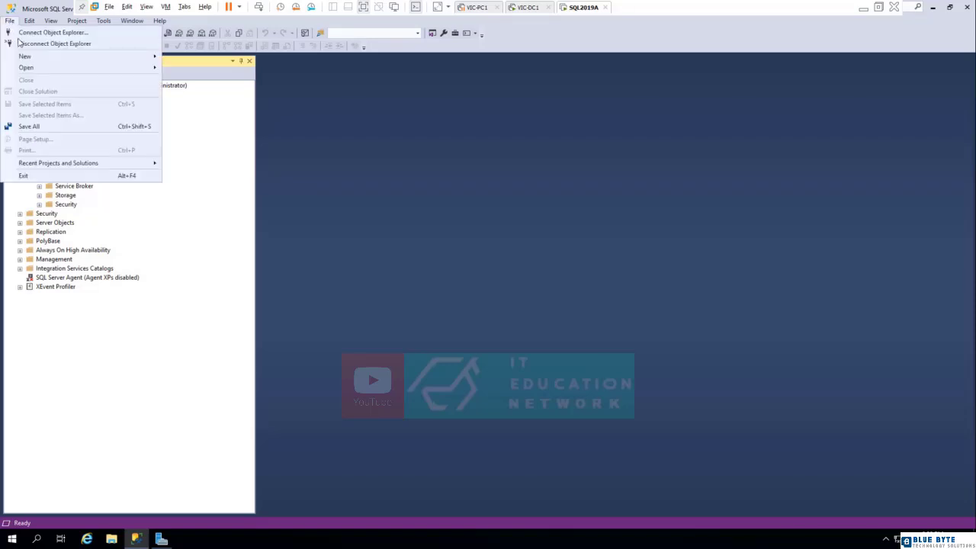
pyautogui.moveTo(67, 68)
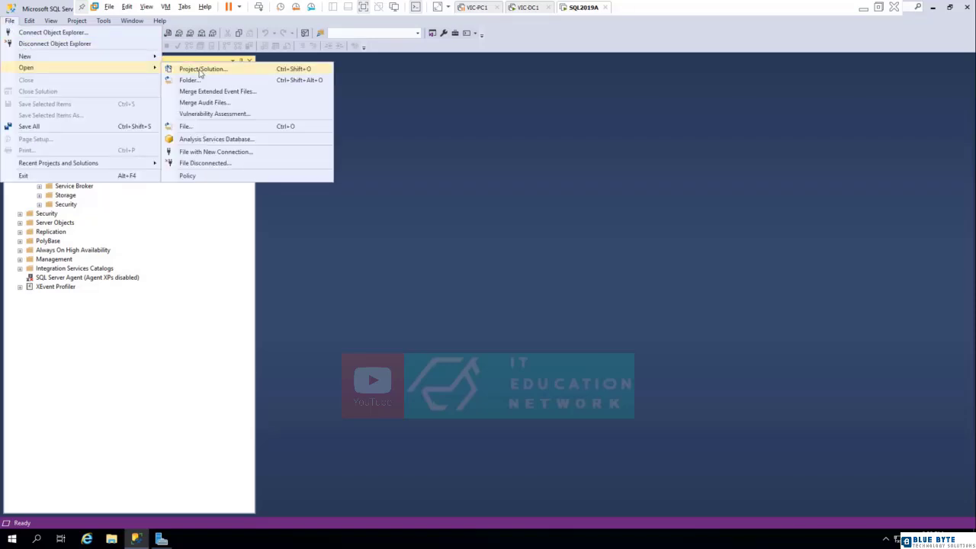
pyautogui.click(204, 127)
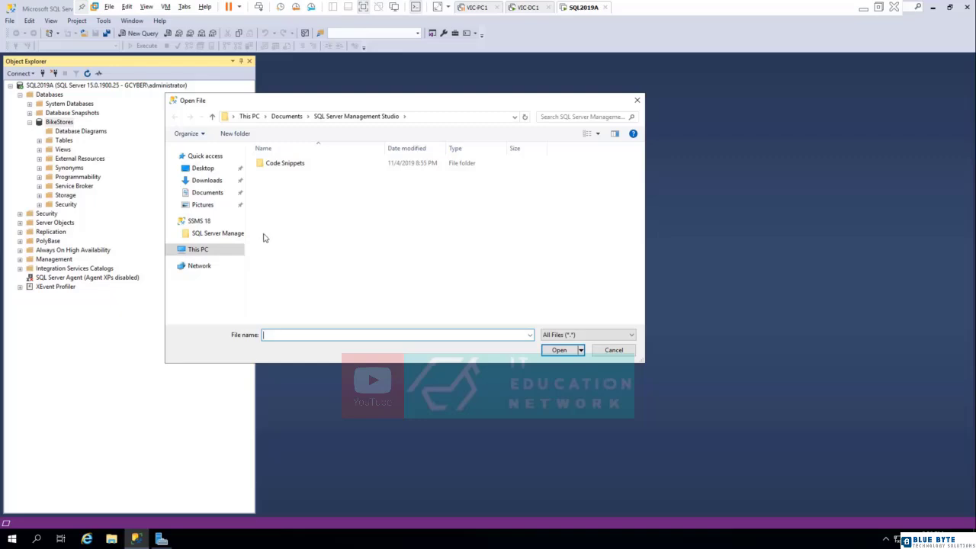
pyautogui.click(203, 170)
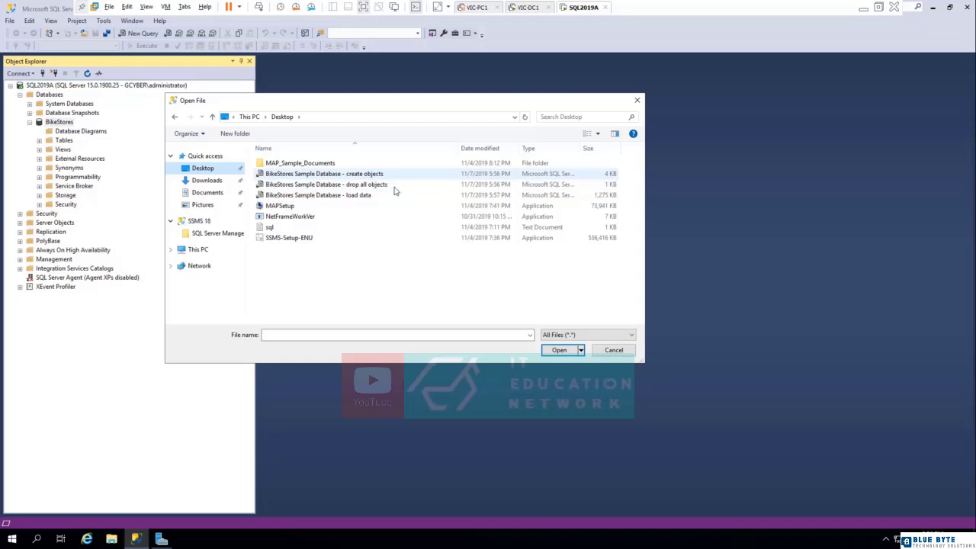
pyautogui.click(362, 177)
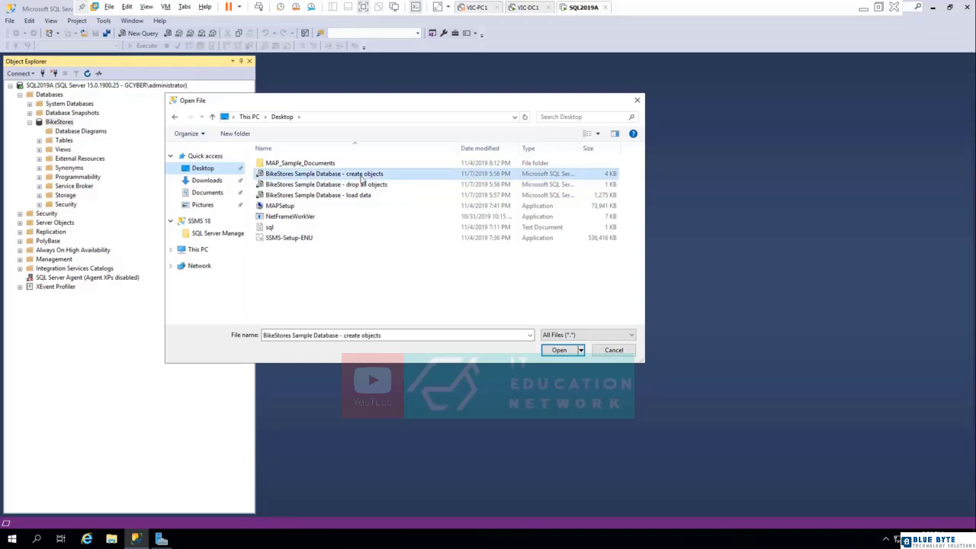
pyautogui.click(559, 351)
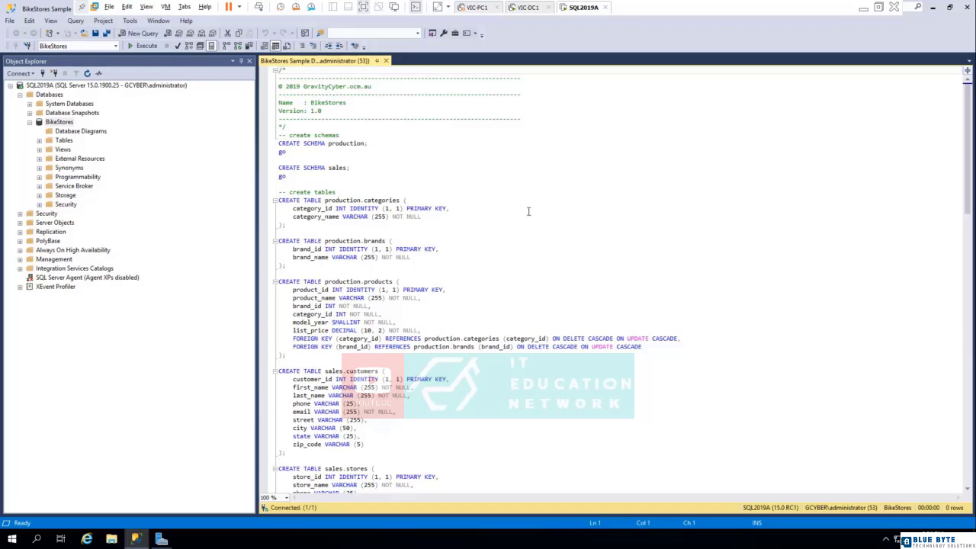
# - Review the script's schema and table definitions, including the category_id and brand_id identity columns
pyautogui.click(457, 299)
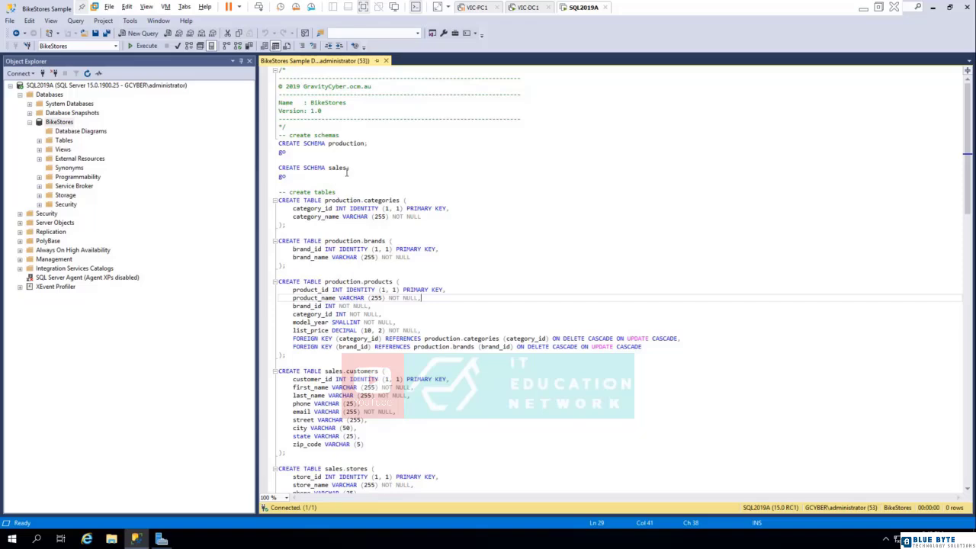
pyautogui.scroll(-11, 361, 226)
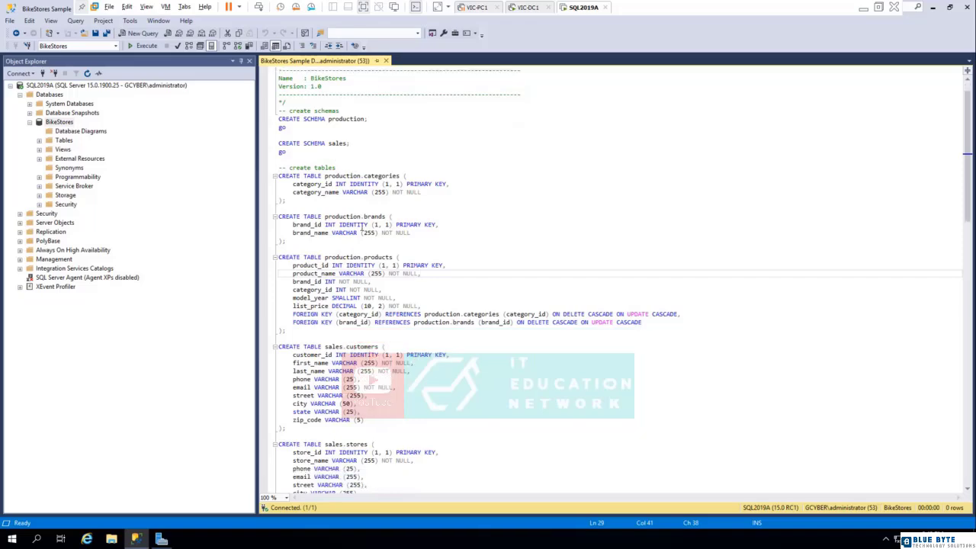
pyautogui.scroll(-9, 362, 267)
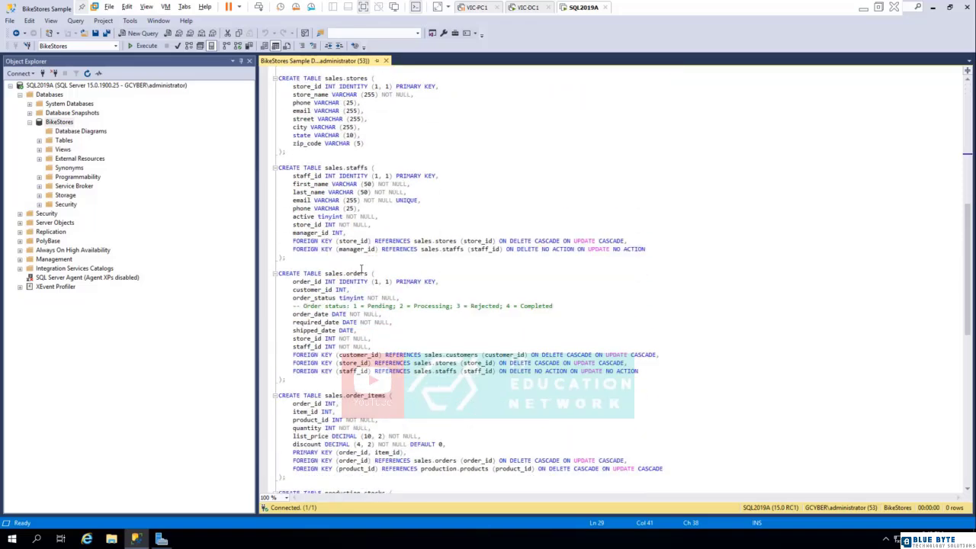
pyautogui.scroll(16, 365, 252)
pyautogui.scroll(4, 366, 243)
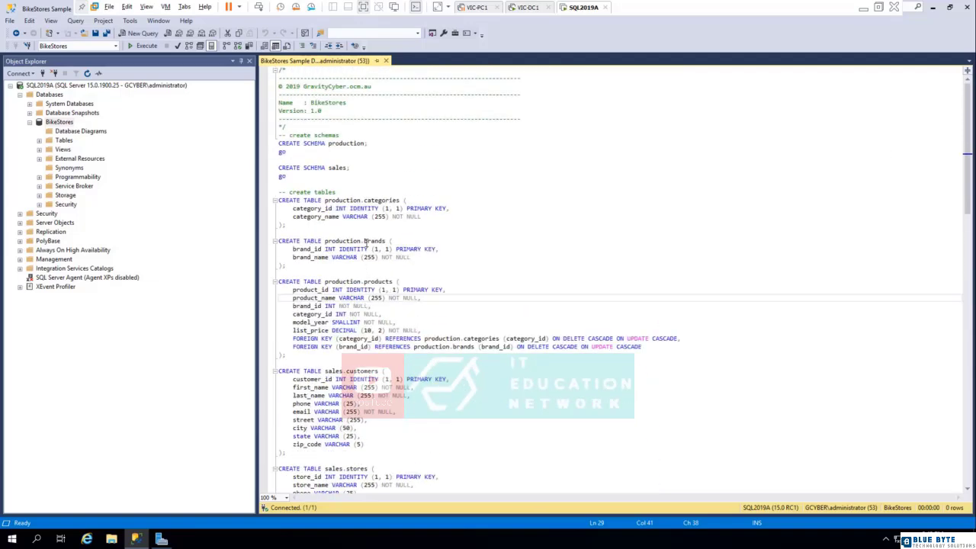
pyautogui.scroll(-3, 460, 319)
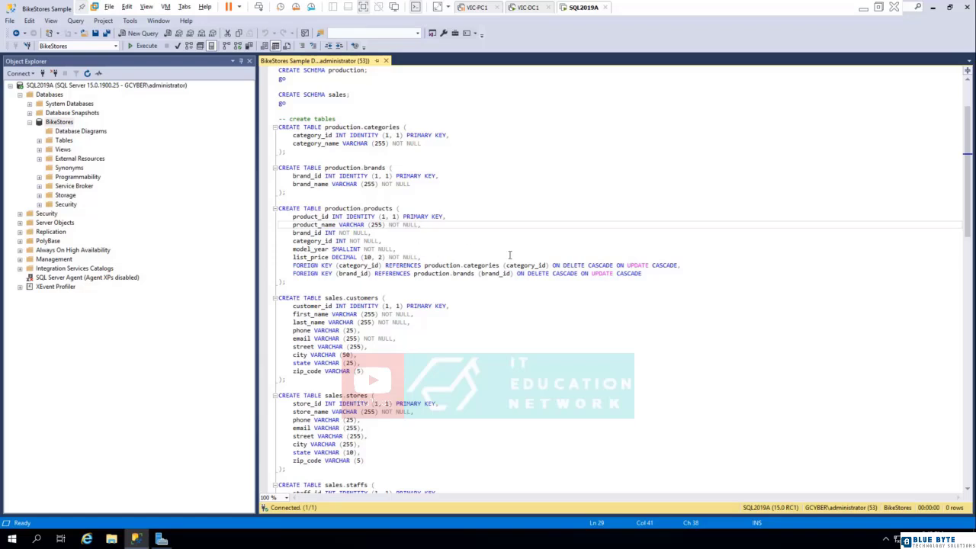
pyautogui.scroll(3, 510, 255)
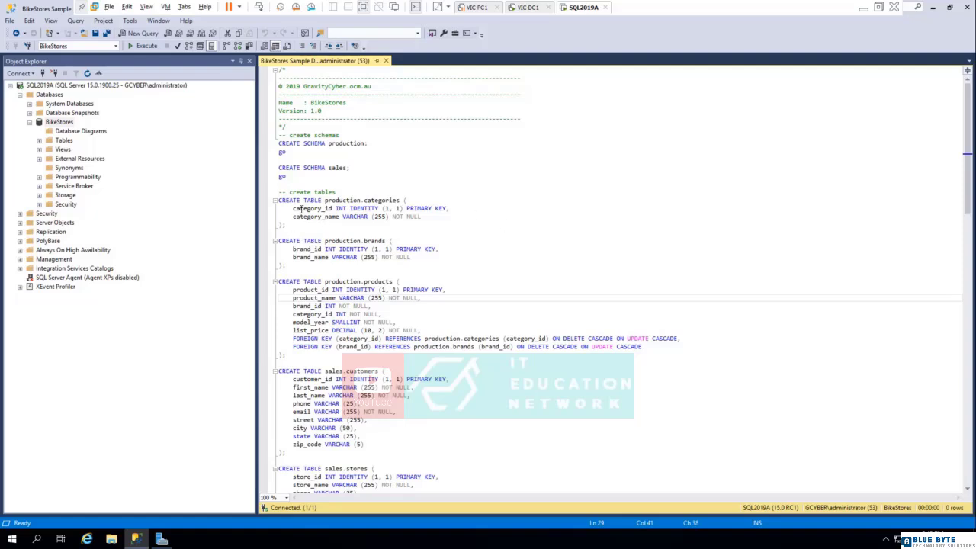
pyautogui.moveTo(294, 209); pyautogui.dragTo(369, 208)
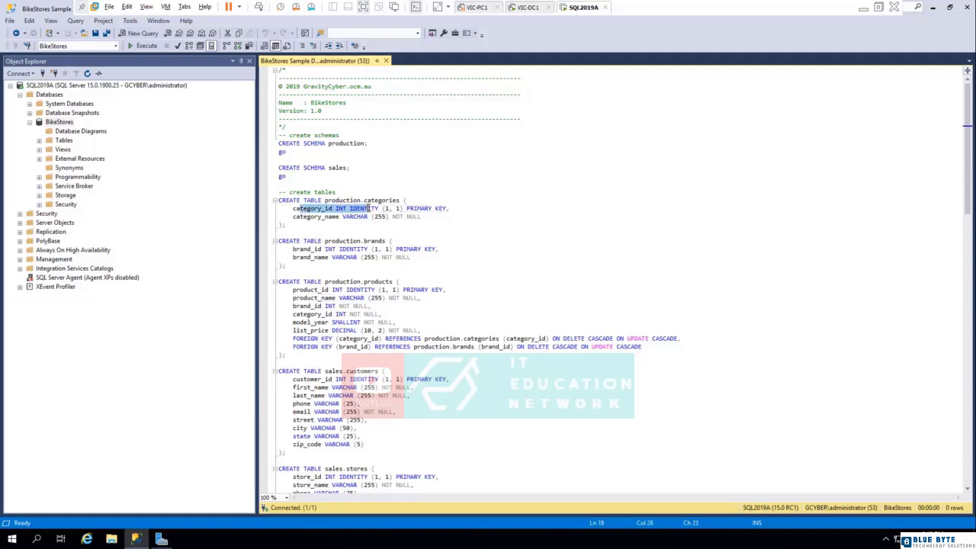
pyautogui.moveTo(296, 250); pyautogui.dragTo(375, 250)
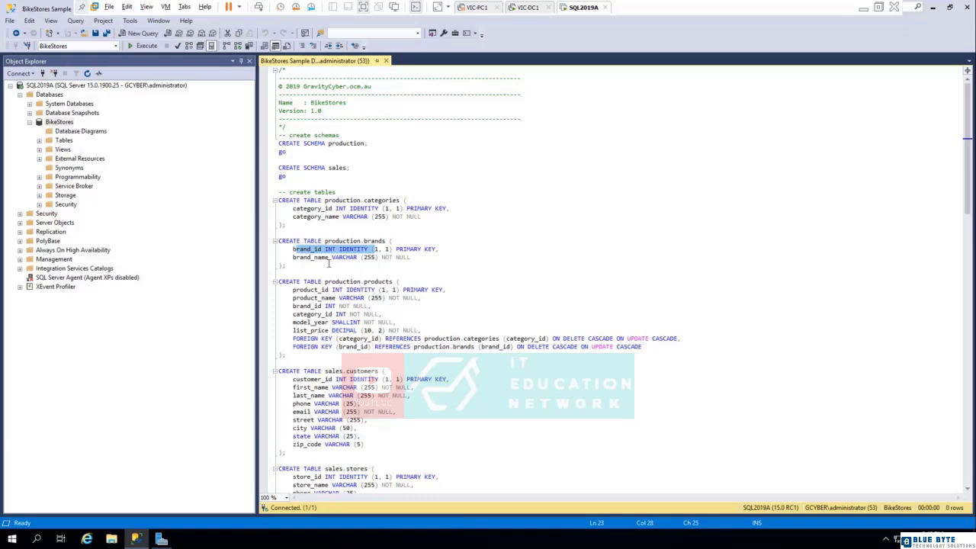
pyautogui.scroll(-12, 329, 263)
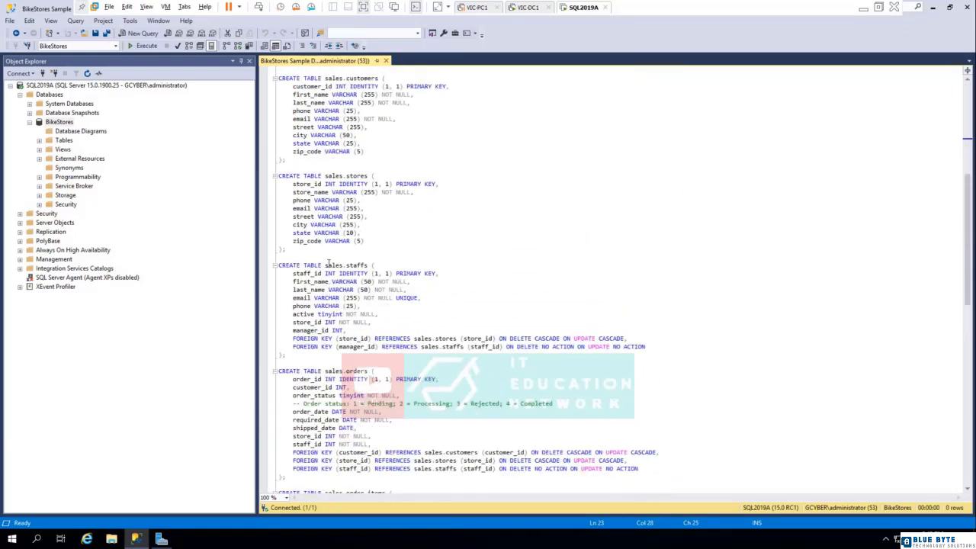
pyautogui.scroll(11, 329, 264)
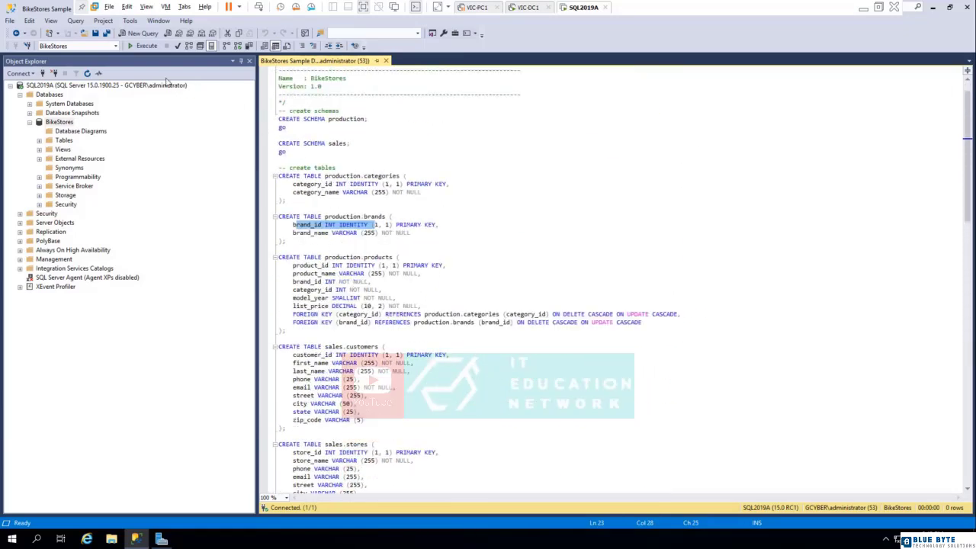
# - Execute the create objects script against the BikeStores database and expand the database's Tables folder
pyautogui.click(142, 47)
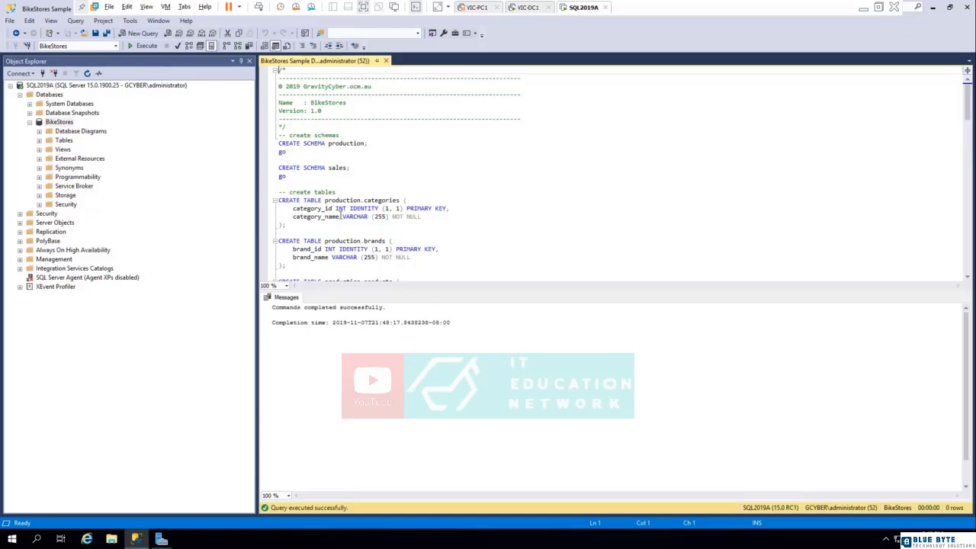
pyautogui.click(64, 141)
pyautogui.click(39, 141)
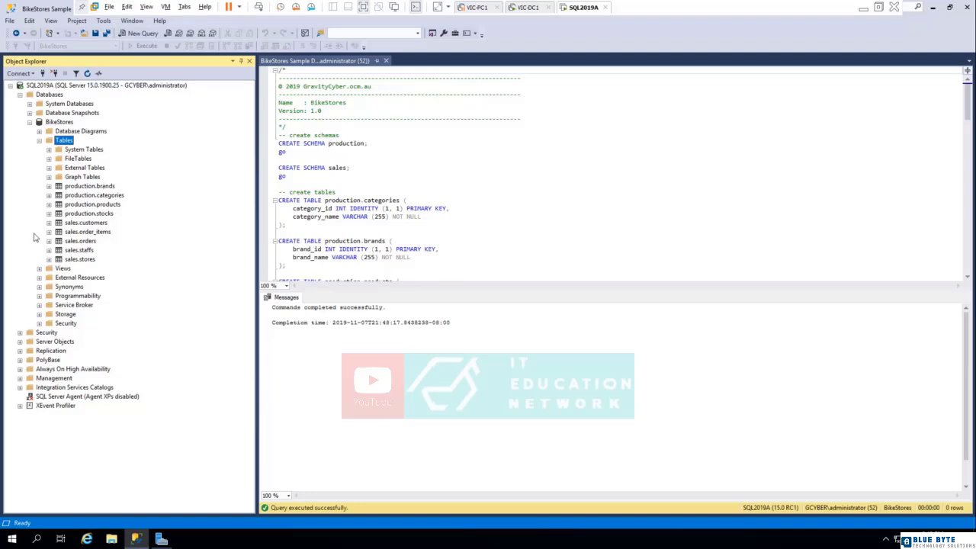
# - Compare the table definitions in the script with the tables listed under BikeStores, starting from production.brands
pyautogui.click(390, 193)
pyautogui.scroll(-8, 516, 173)
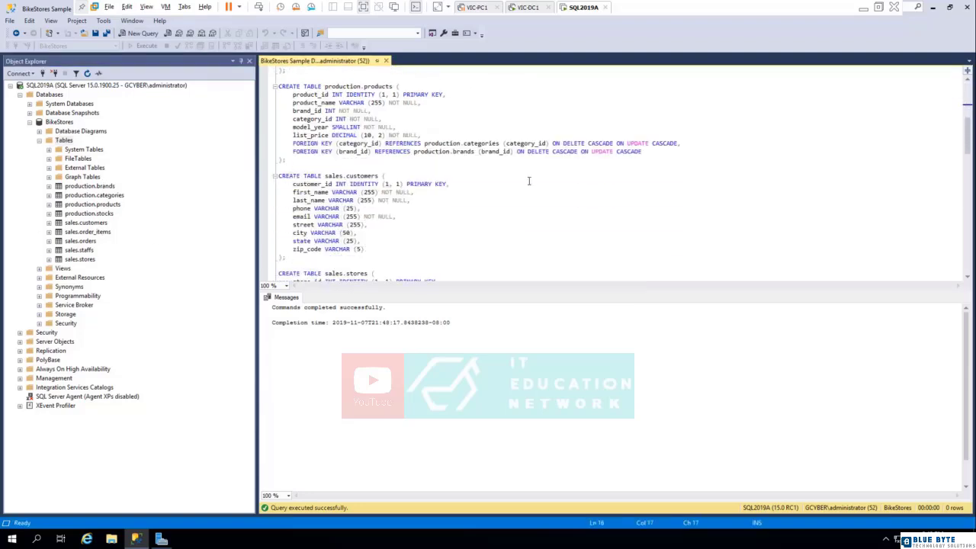
pyautogui.scroll(-5, 529, 180)
pyautogui.click(92, 186)
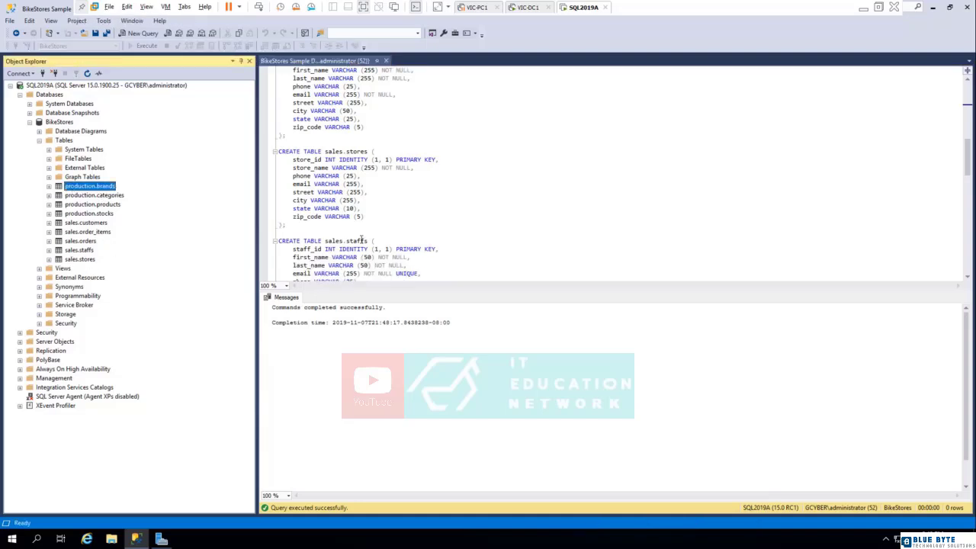
# - Close the create objects script and delete the BikeStores database
pyautogui.scroll(13, 456, 216)
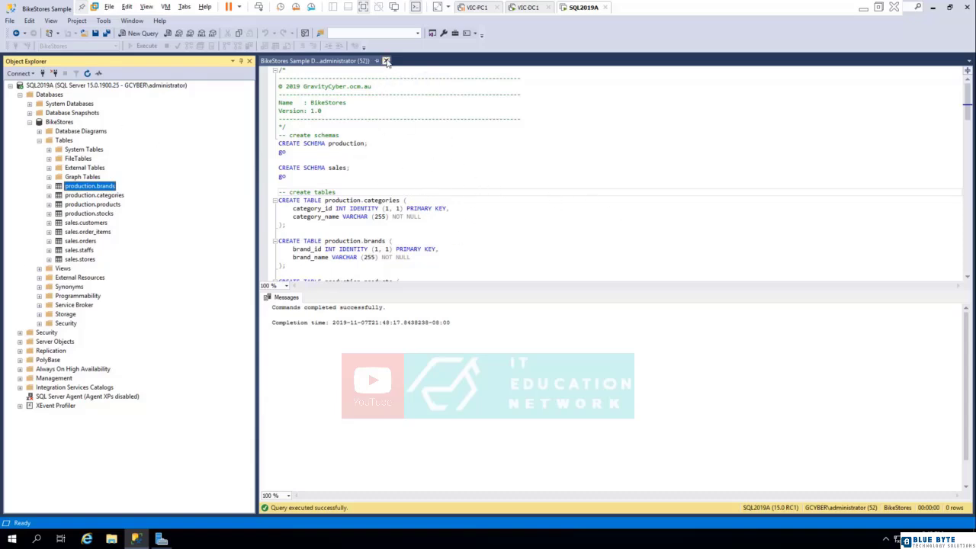
pyautogui.click(386, 61)
pyautogui.click(61, 124)
pyautogui.rightClick(62, 129)
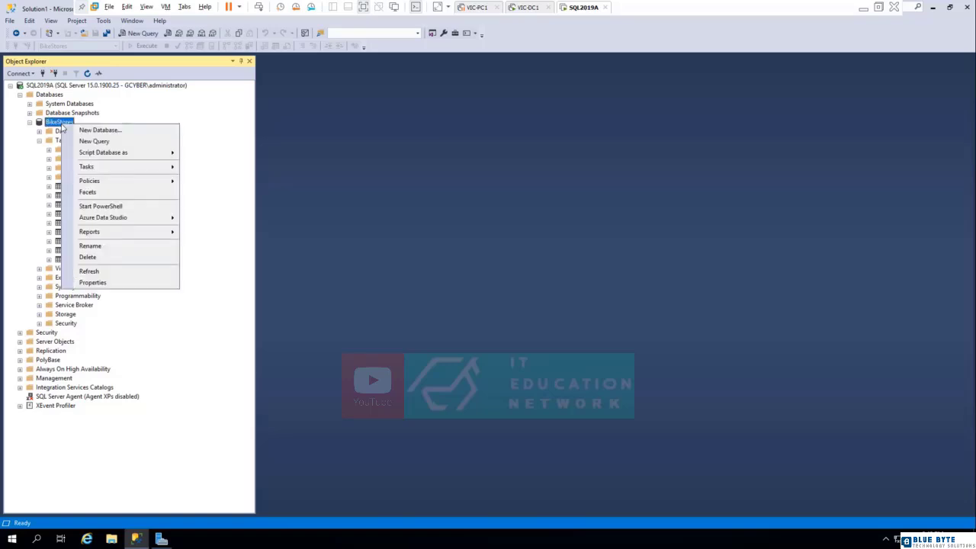
pyautogui.click(90, 257)
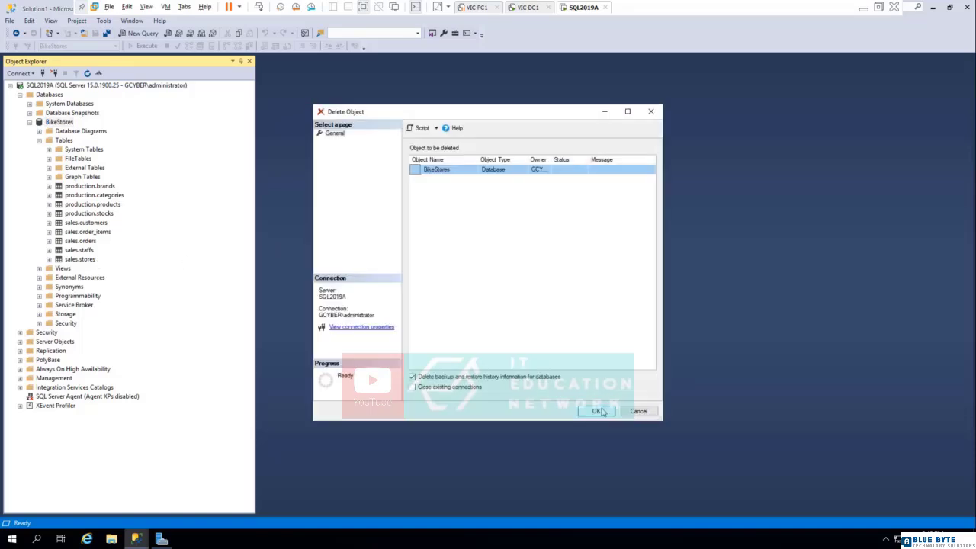
pyautogui.click(601, 412)
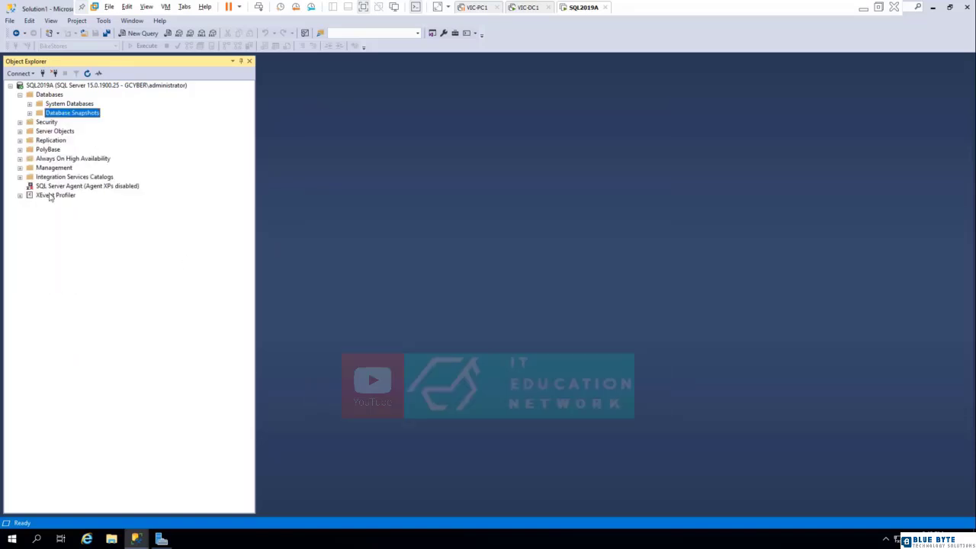
# - Create a new database named BikeStores with the default owner and expand it in Object Explorer
pyautogui.rightClick(52, 96)
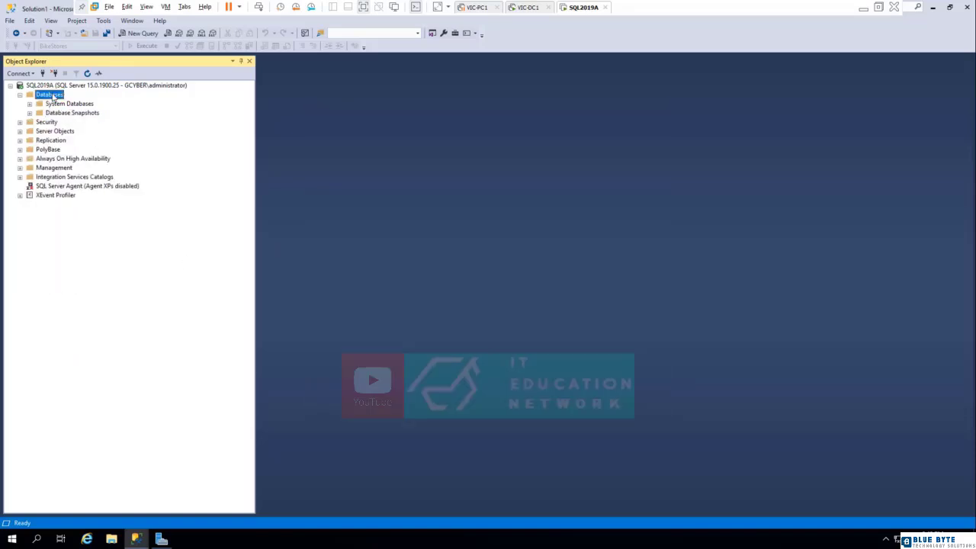
pyautogui.click(91, 100)
pyautogui.write('Bik')
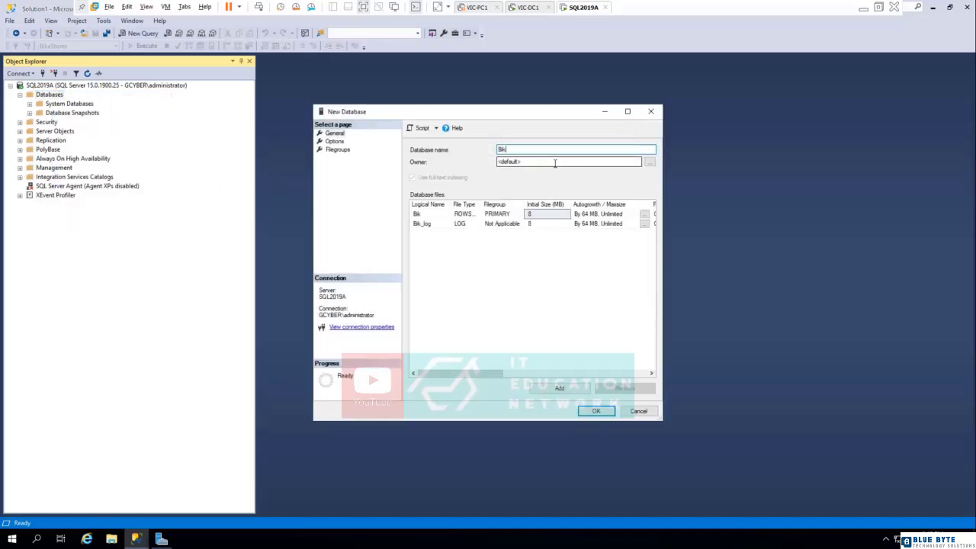
pyautogui.write('eStores')
pyautogui.click(597, 411)
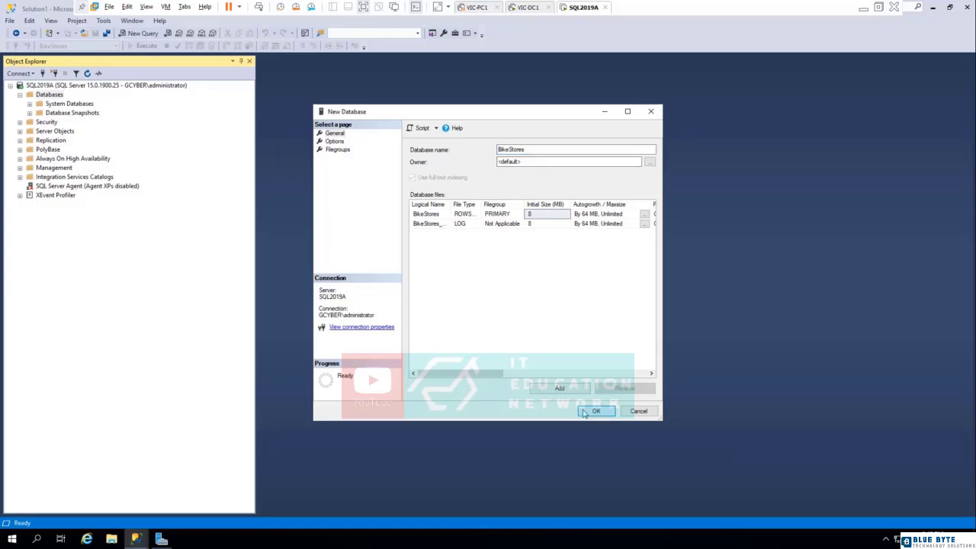
pyautogui.click(29, 122)
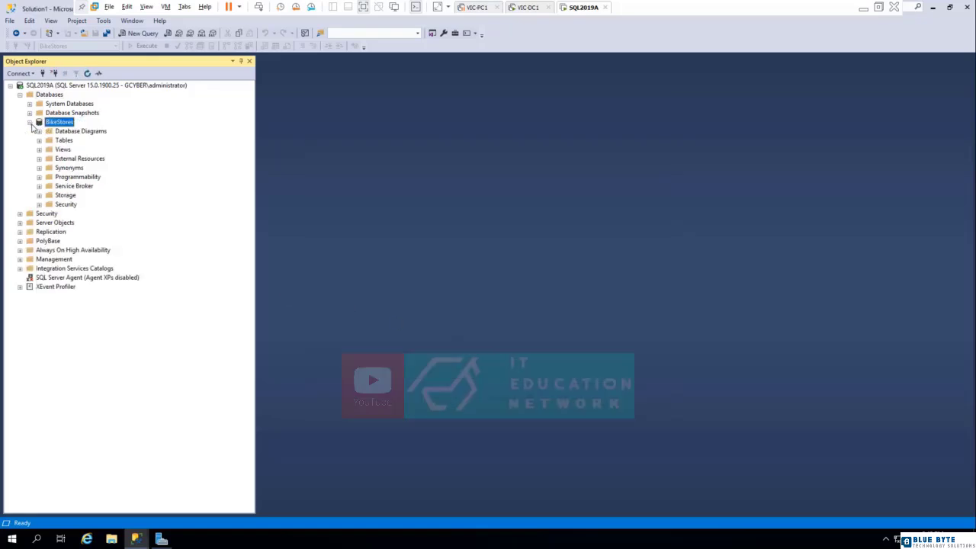
# - Open the script "BikeStores Sample Database - load data" from the Desktop folder and expand the Tables folder of BikeStores
pyautogui.click(10, 21)
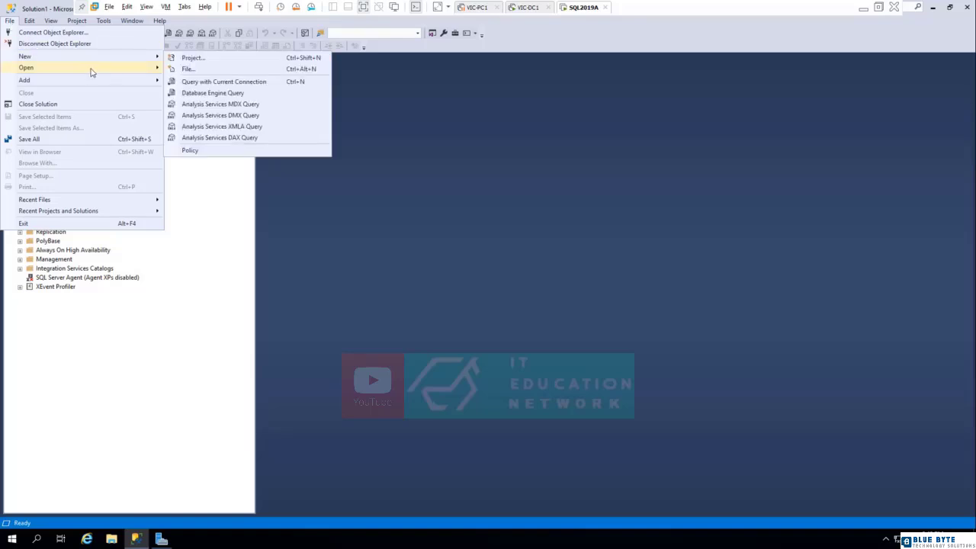
pyautogui.moveTo(90, 69)
pyautogui.click(205, 126)
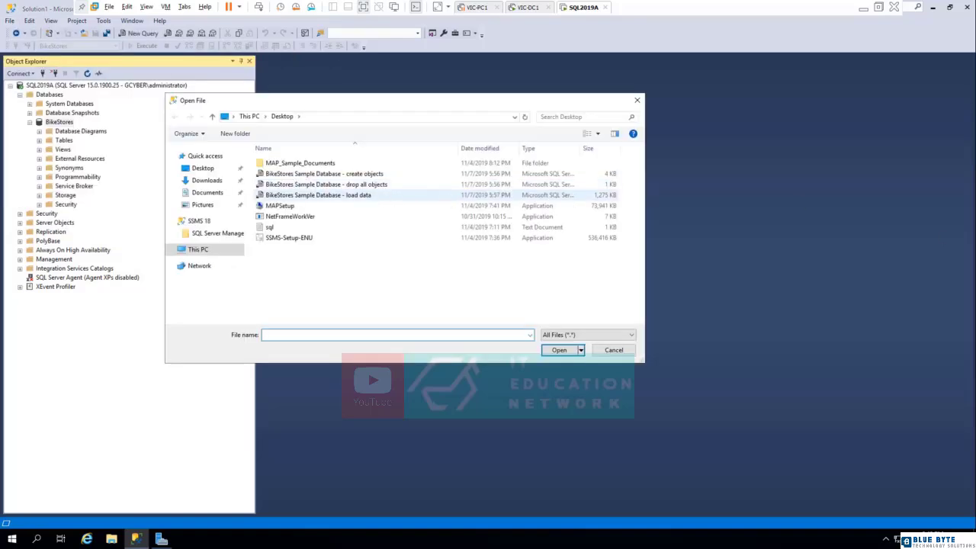
pyautogui.click(357, 196)
pyautogui.doubleClick(357, 196)
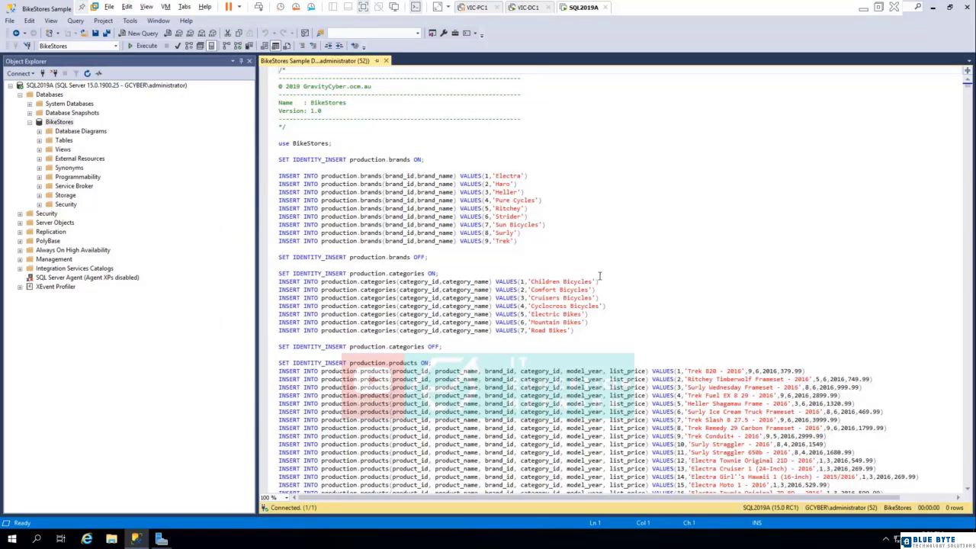
pyautogui.scroll(-2, 596, 279)
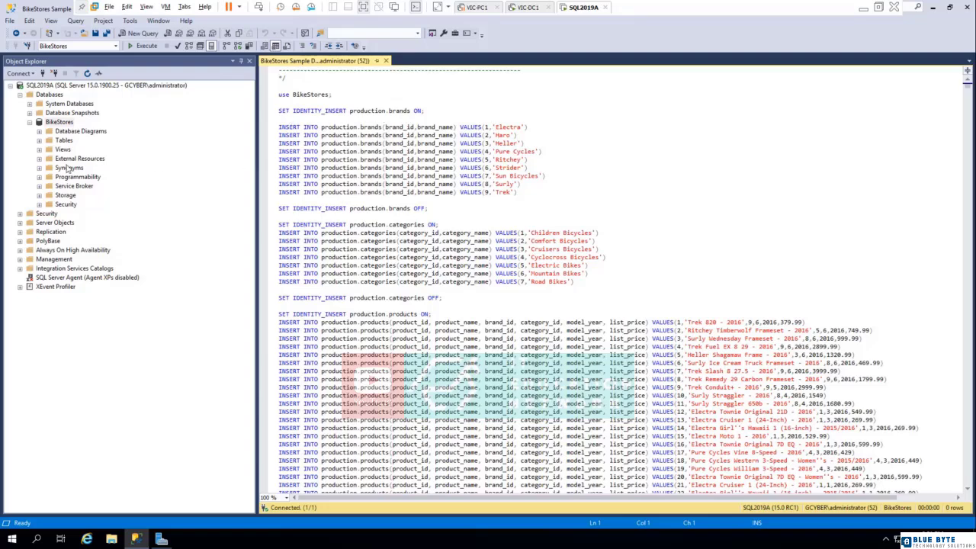
pyautogui.click(39, 140)
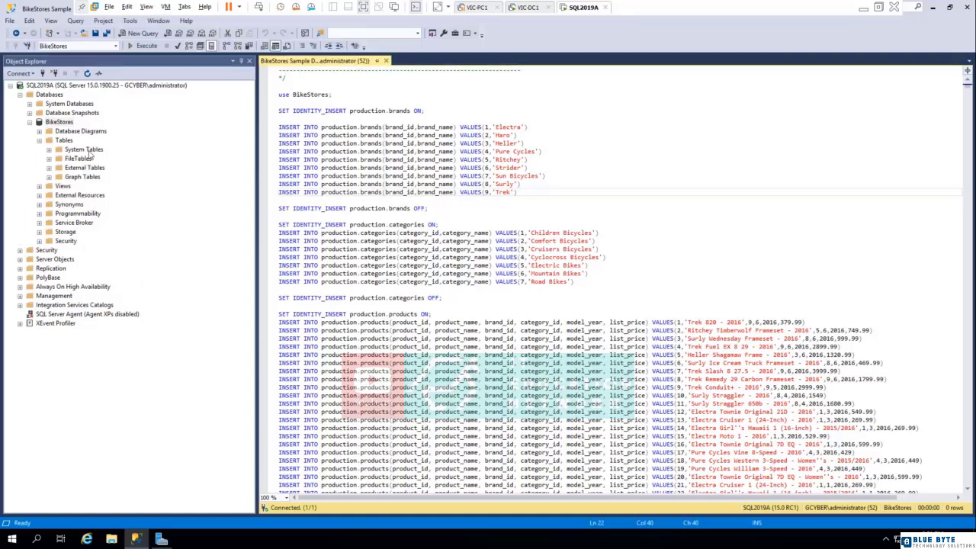
# - Open the script "BikeStores Sample Database - create objects" from the Desktop folder and execute it against BikeStores
pyautogui.click(9, 20)
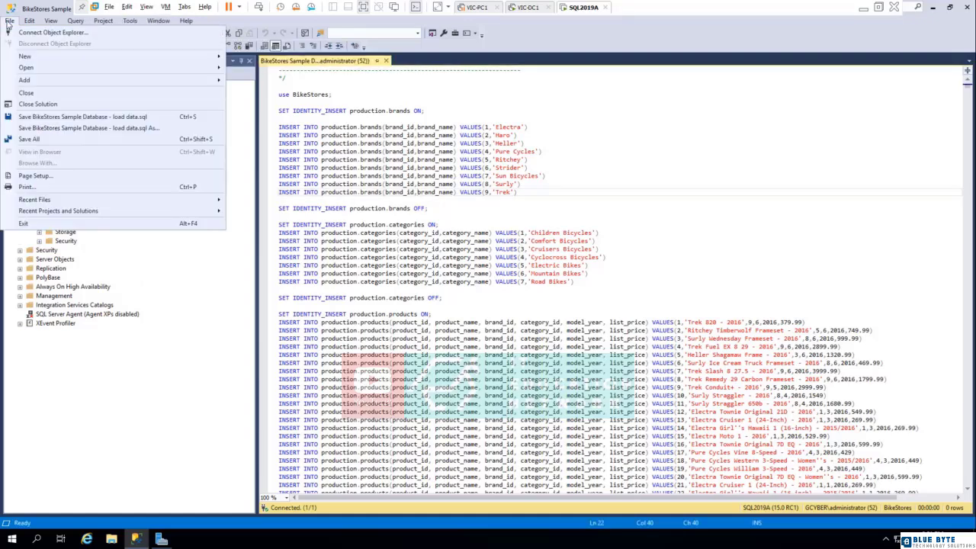
pyautogui.moveTo(158, 69)
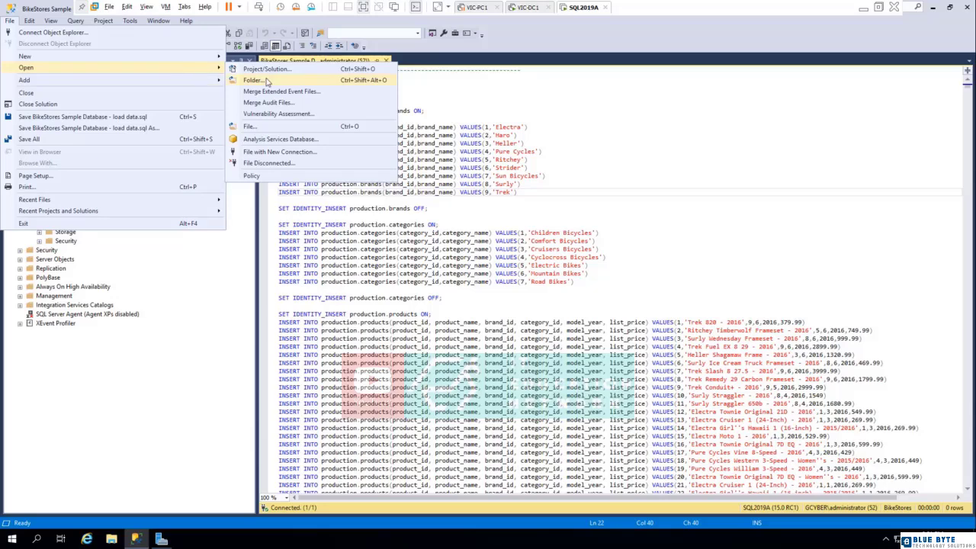
pyautogui.click(252, 127)
pyautogui.doubleClick(351, 174)
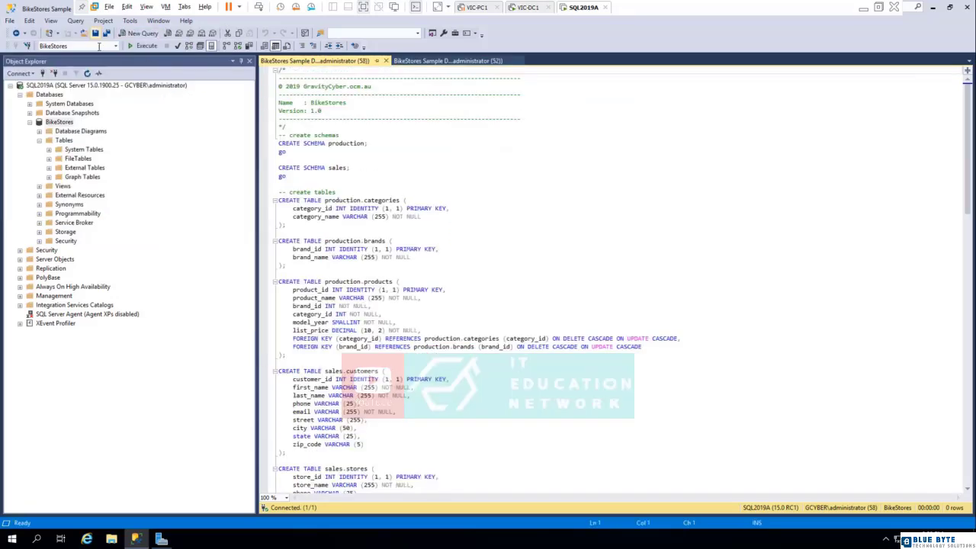
pyautogui.click(142, 46)
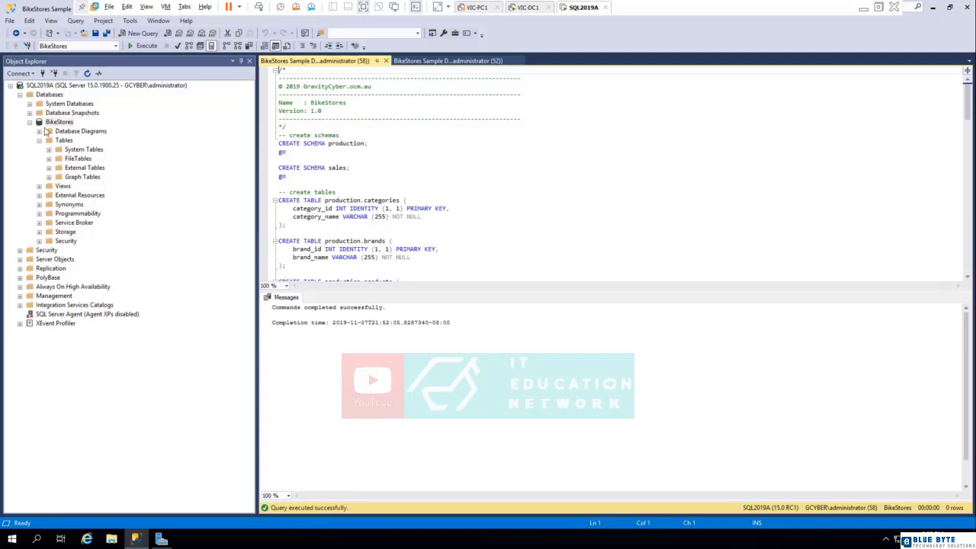
# - Refresh the BikeStores database and expand its Tables folder to list the production and sales tables
pyautogui.rightClick(55, 123)
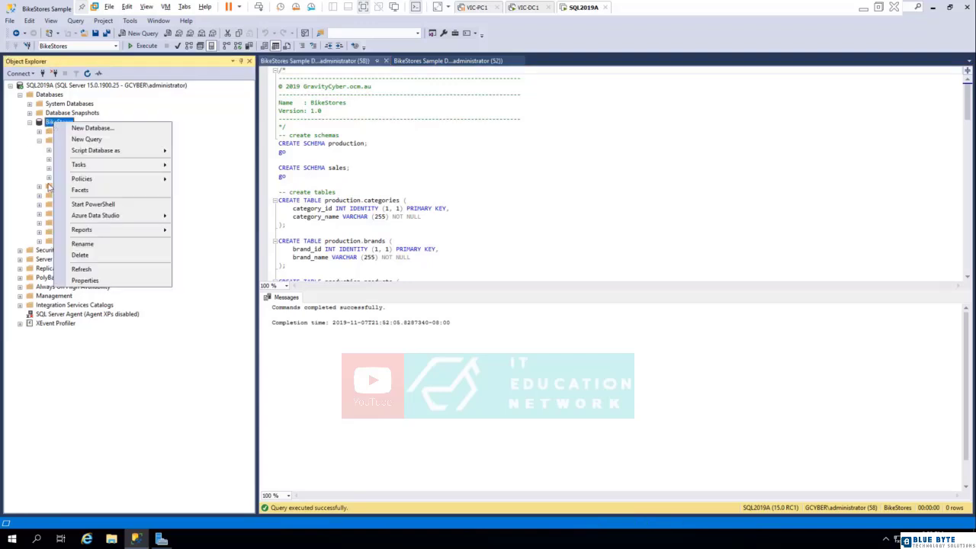
pyautogui.click(73, 272)
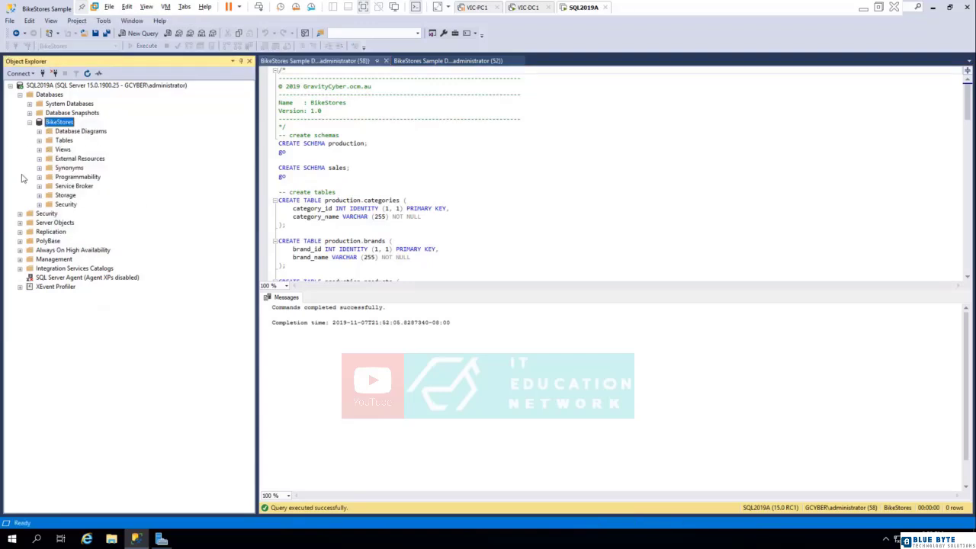
pyautogui.click(39, 141)
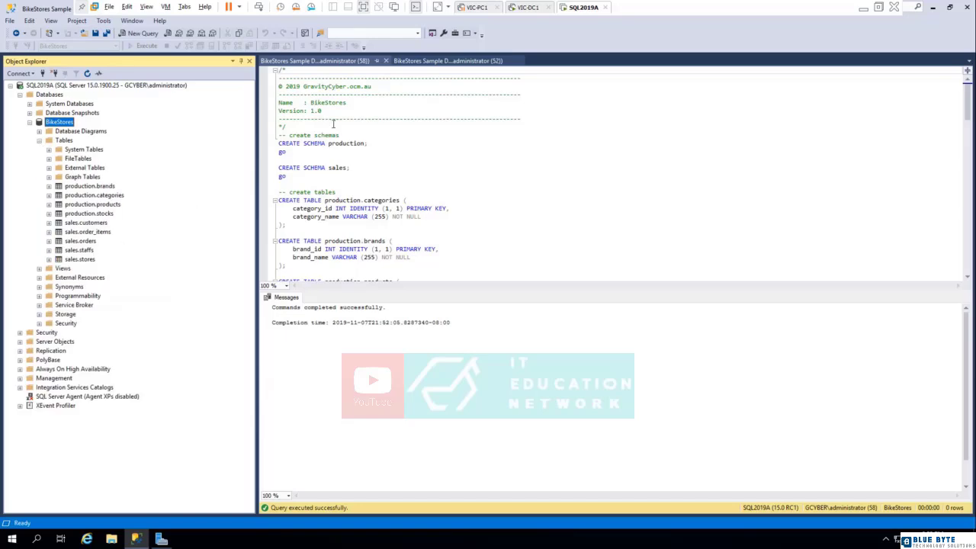
# - Review the INSERT statements for brands, categories and products in the load data script
pyautogui.click(412, 61)
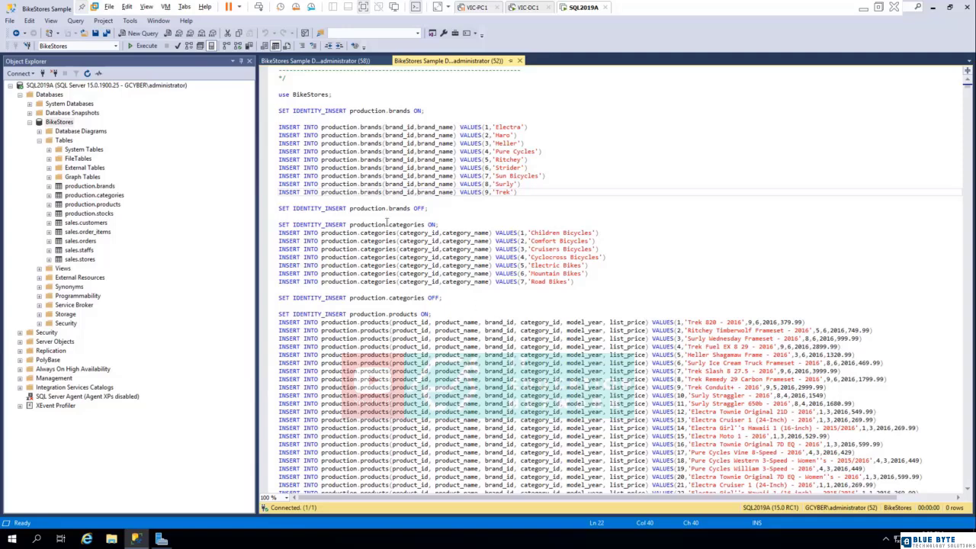
pyautogui.click(397, 159)
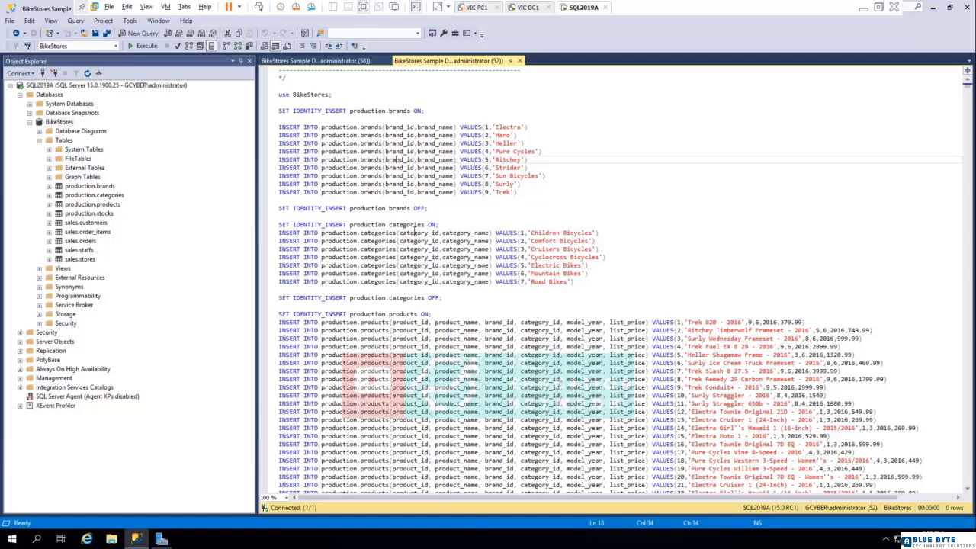
pyautogui.scroll(-20, 564, 300)
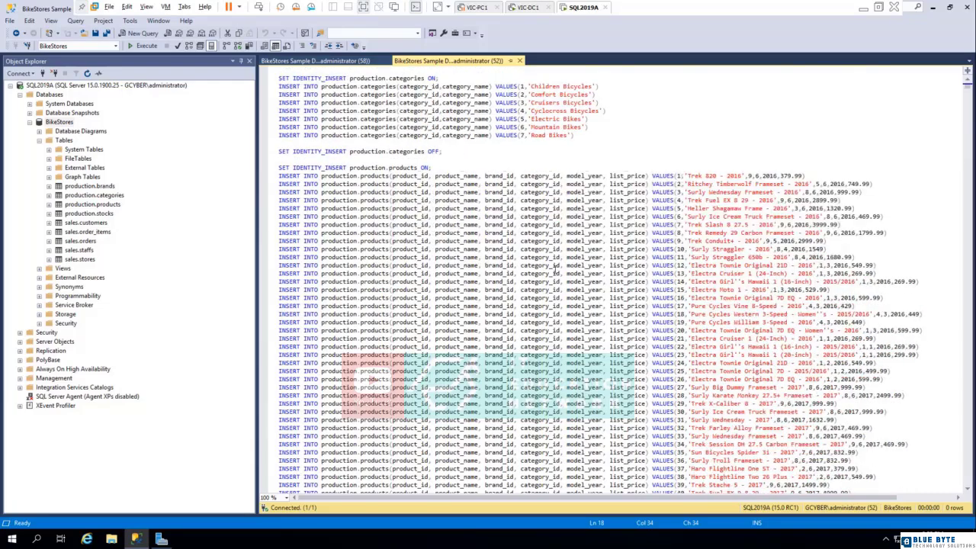
pyautogui.scroll(-20, 555, 238)
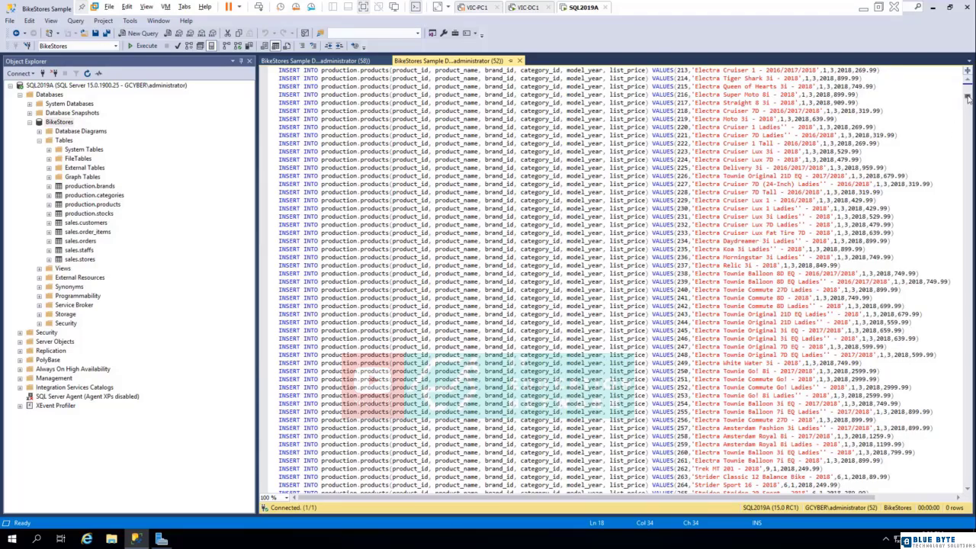
pyautogui.moveTo(971, 108); pyautogui.dragTo(967, 74)
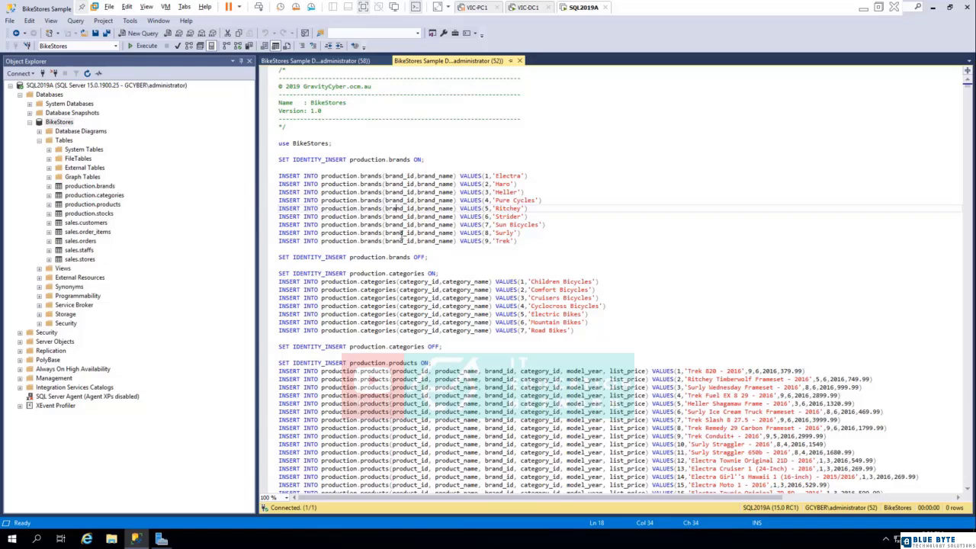
# - Execute the load data script against the BikeStores database and check the execution messages
pyautogui.click(142, 47)
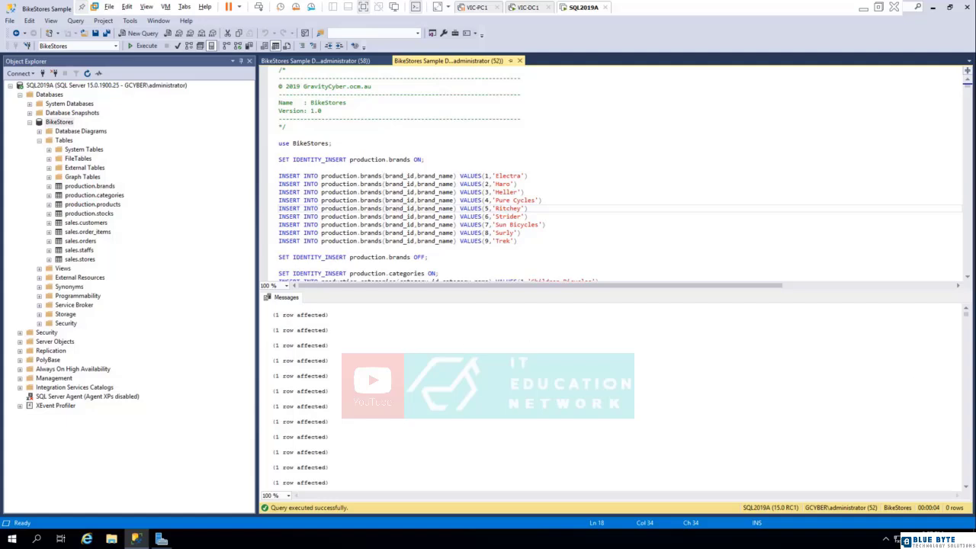
pyautogui.moveTo(969, 318)
pyautogui.mouseDown()
pyautogui.moveTo(969, 498)
pyautogui.moveTo(969, 320)
pyautogui.mouseUp()
pyautogui.click(188, 274)
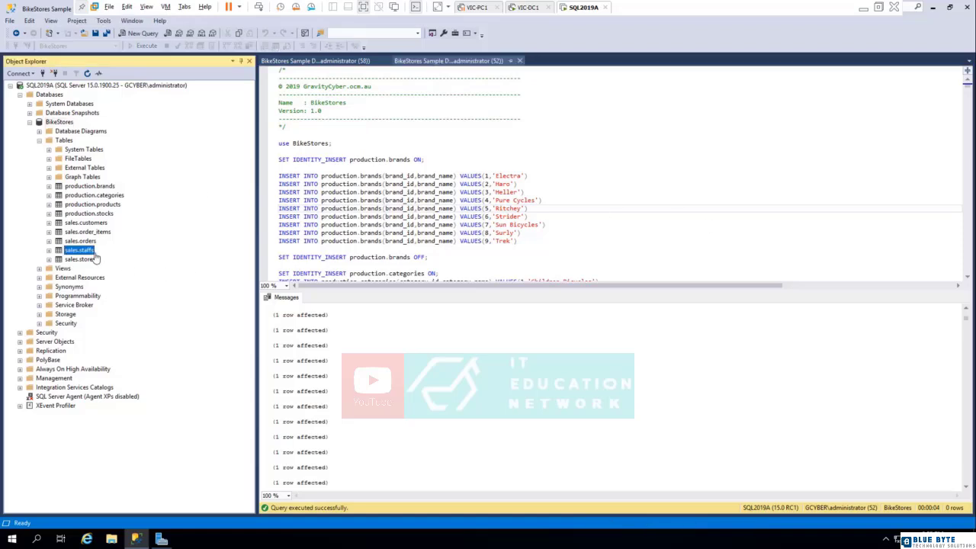
# - Select the top 1000 rows of the sales.staffs table and look over the open create objects and load data scripts
pyautogui.rightClick(81, 250)
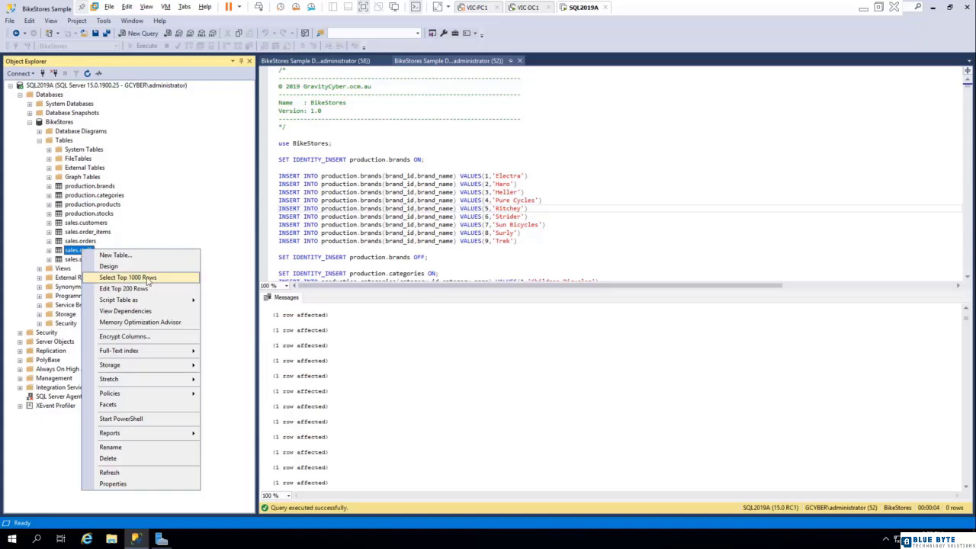
pyautogui.click(158, 278)
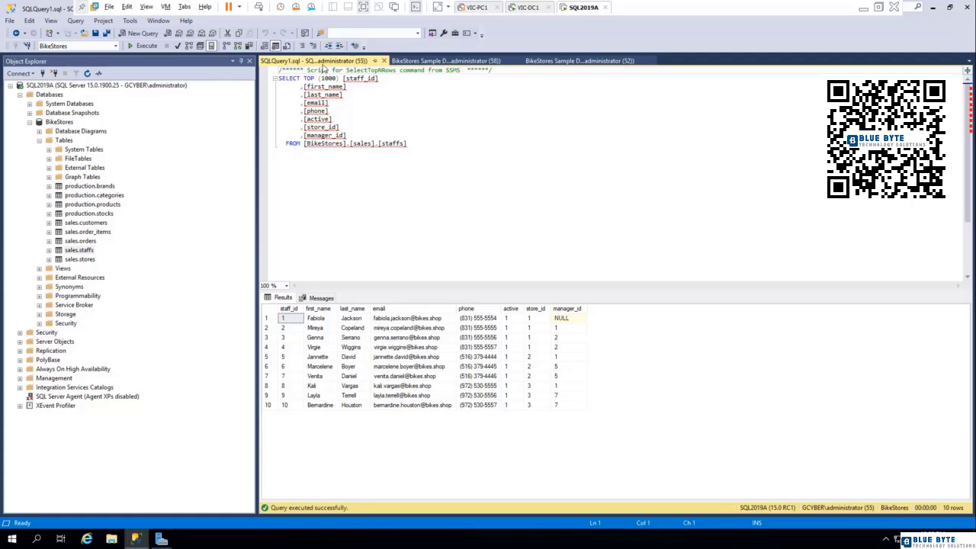
pyautogui.click(435, 61)
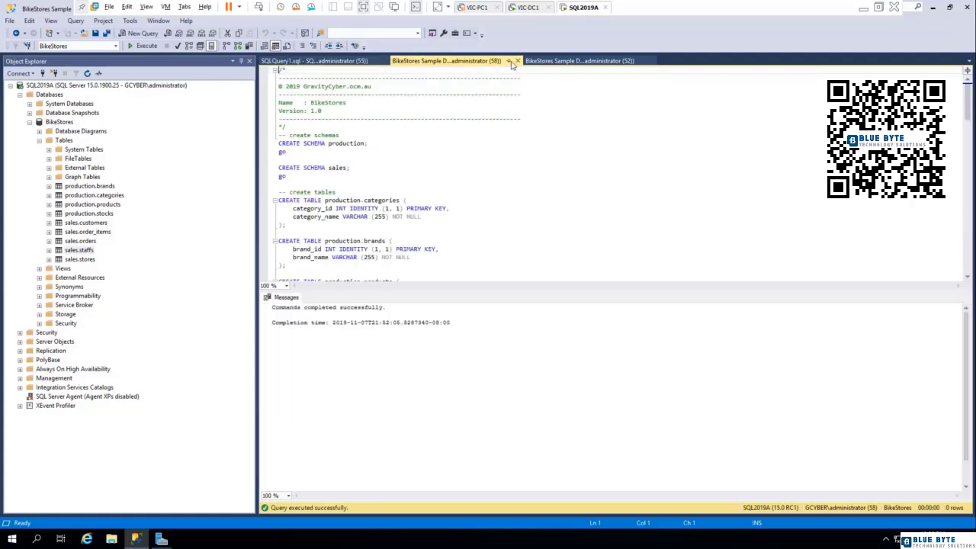
pyautogui.click(599, 61)
pyautogui.click(310, 61)
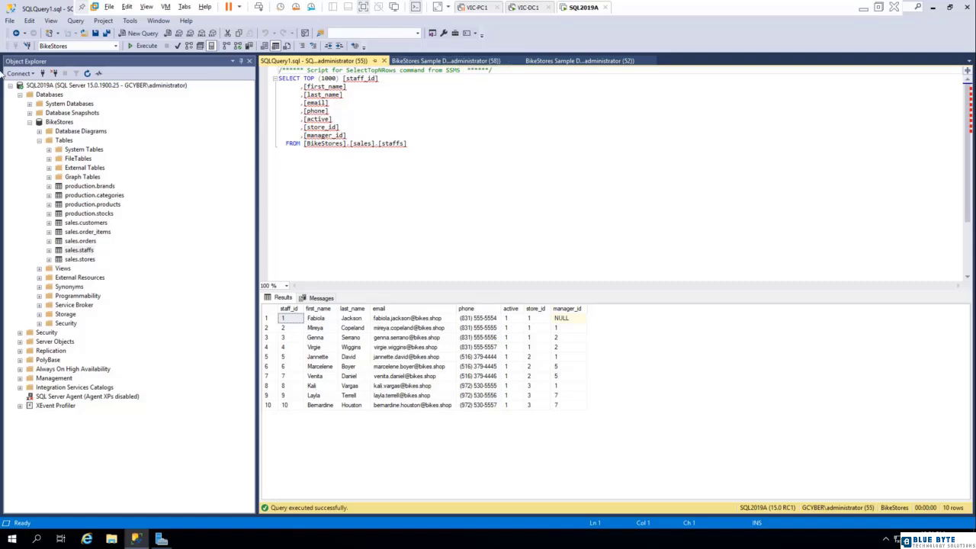
# - Open the script "BikeStores Sample Database - drop all objects" from the Desktop folder and execute it against BikeStores
pyautogui.click(10, 22)
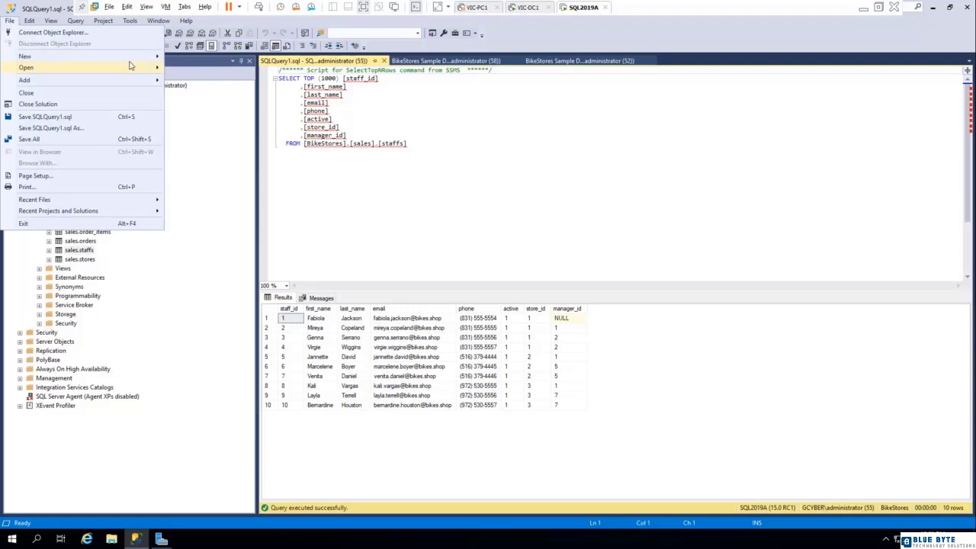
pyautogui.moveTo(149, 68)
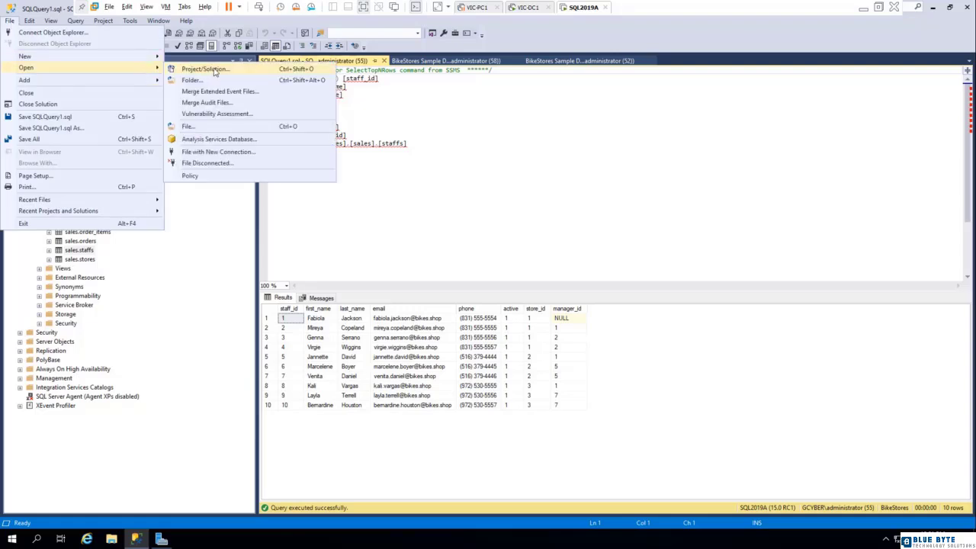
pyautogui.click(208, 127)
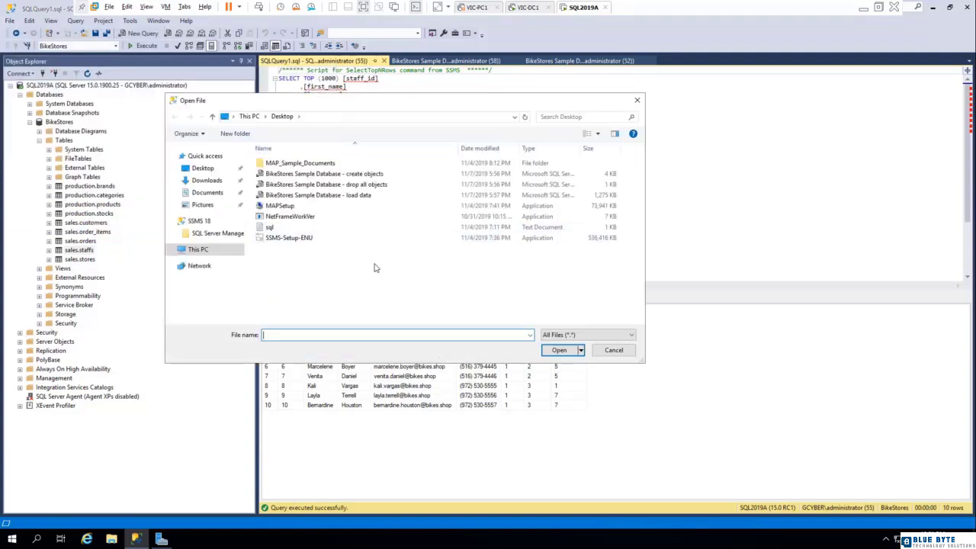
pyautogui.click(359, 183)
pyautogui.click(555, 350)
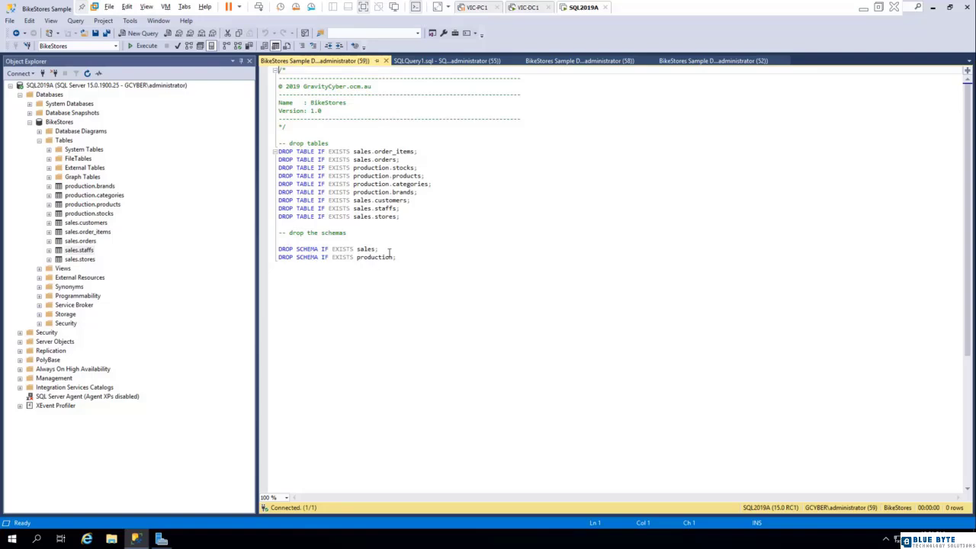
pyautogui.click(142, 46)
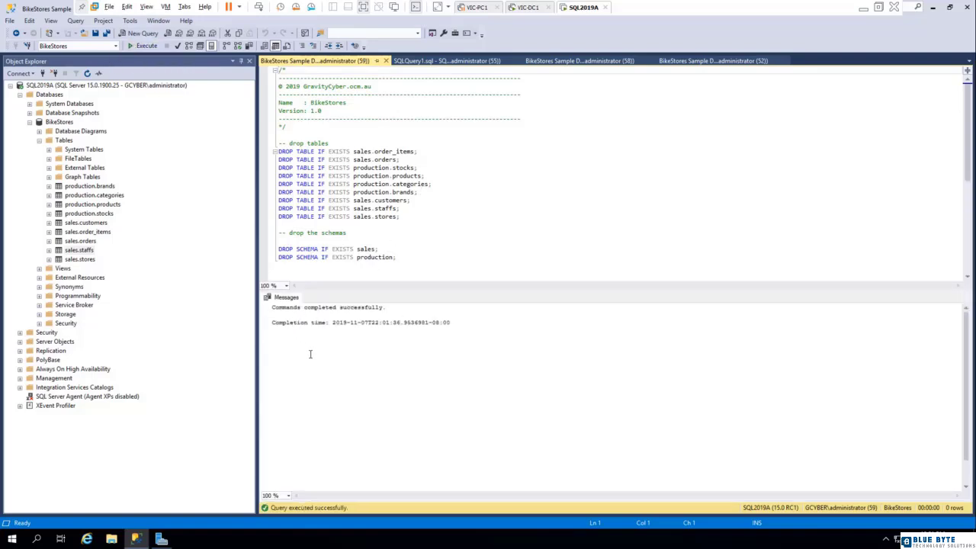
# - Refresh the BikeStores database and expand its Tables folder to check the effect of the drop script
pyautogui.rightClick(56, 124)
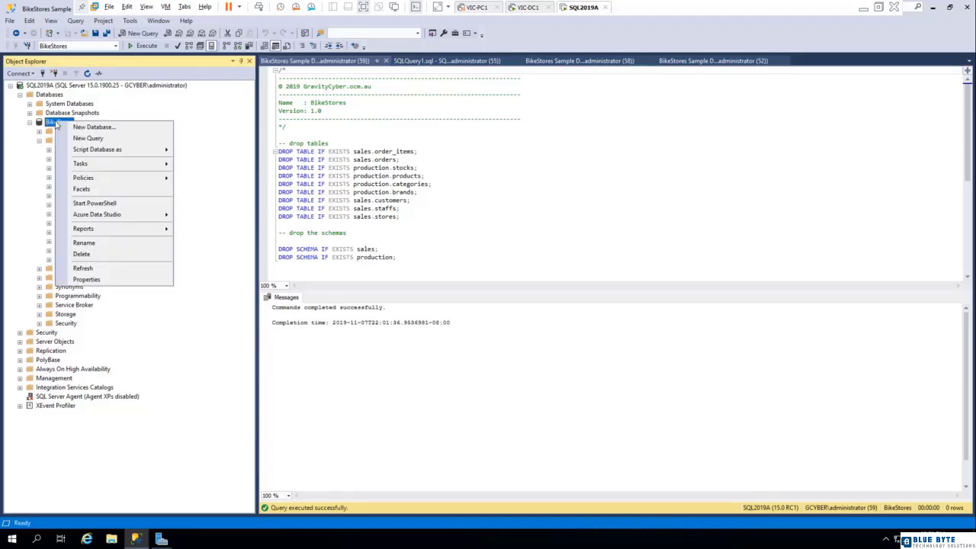
pyautogui.click(57, 141)
pyautogui.click(39, 140)
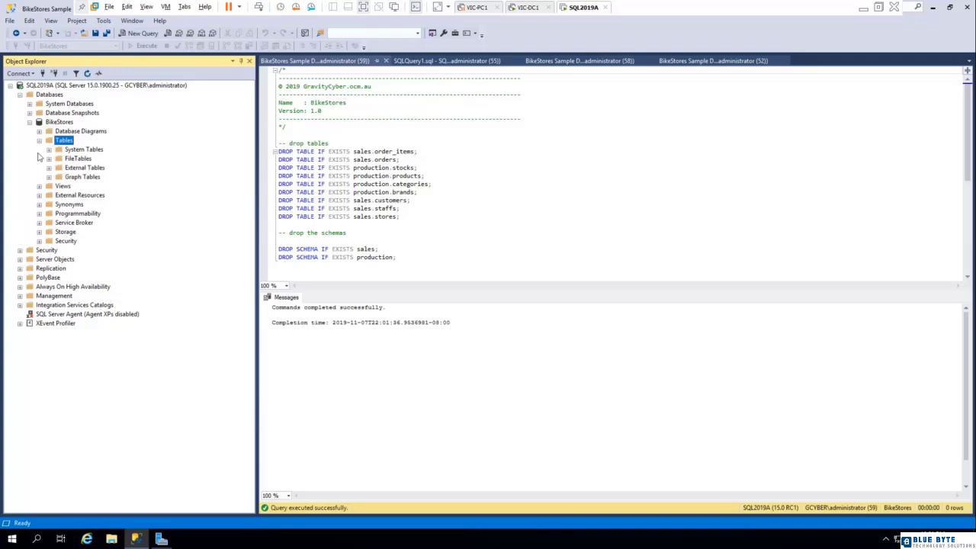